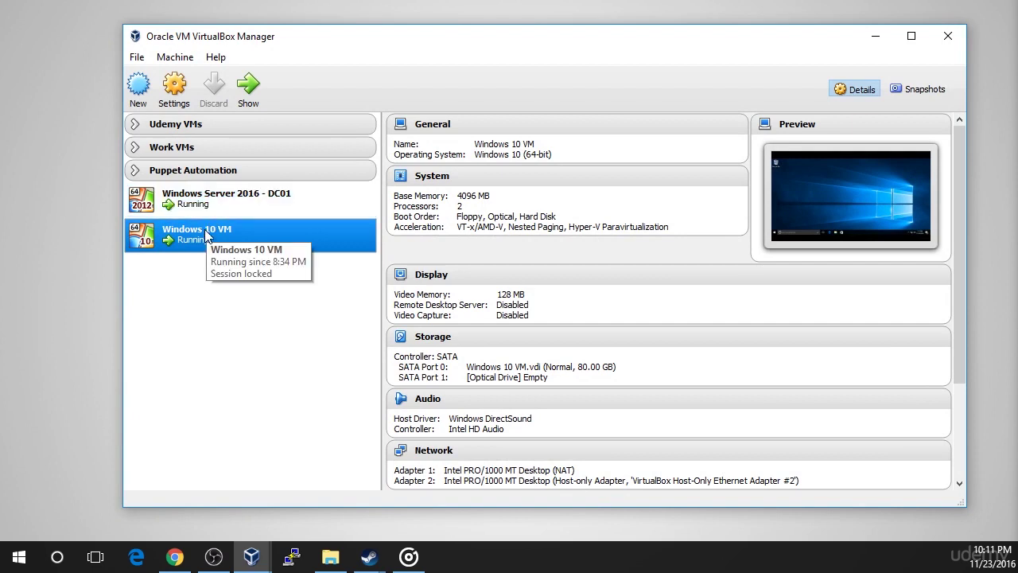
{"action": "mouse_move", "coordinate": [231, 234]}
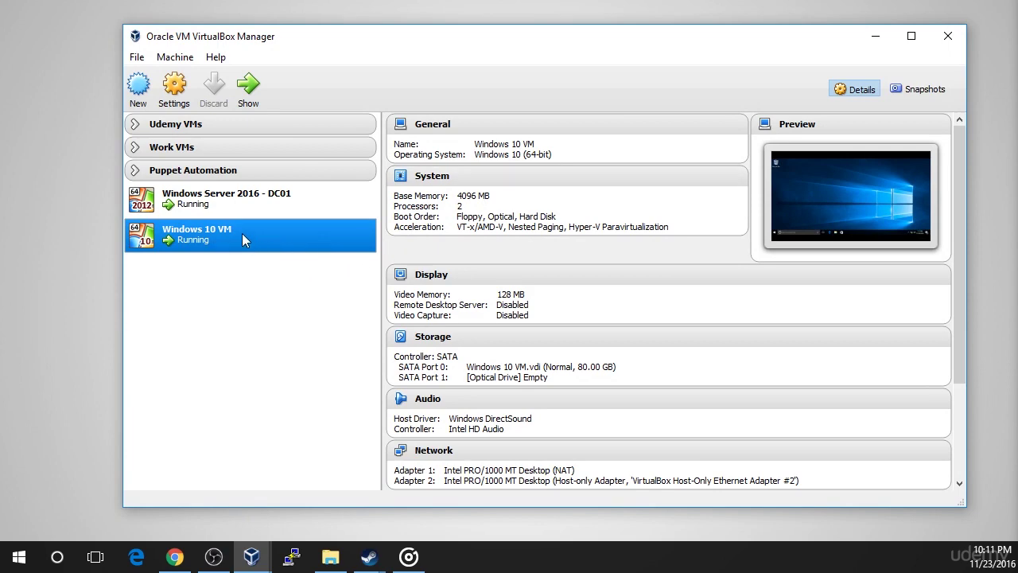
- Show the running Windows 10 VM's window from the VirtualBox Manager list
{"action": "right_click", "coordinate": [242, 233]}
{"action": "left_click", "coordinate": [280, 322]}
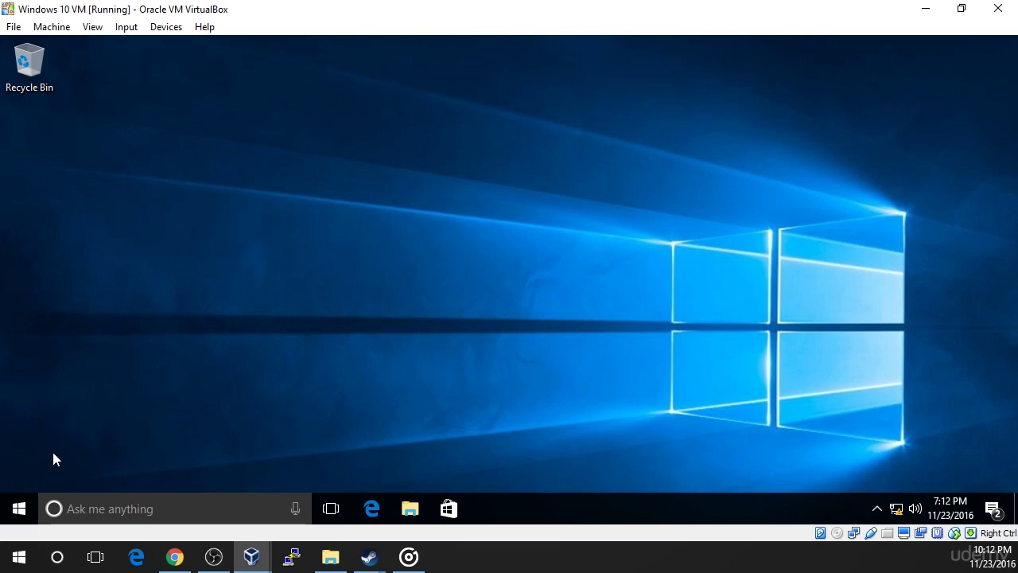
- Open Command Prompt in the Windows 10 VM via a Start search for cmd
{"action": "left_click", "coordinate": [11, 508]}
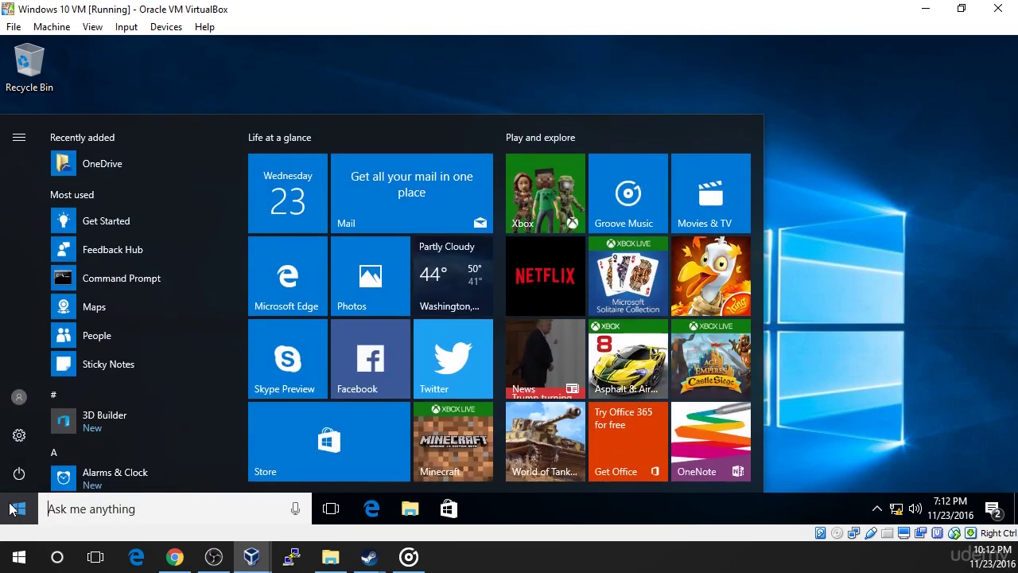
{"action": "type", "text": "cmd"}
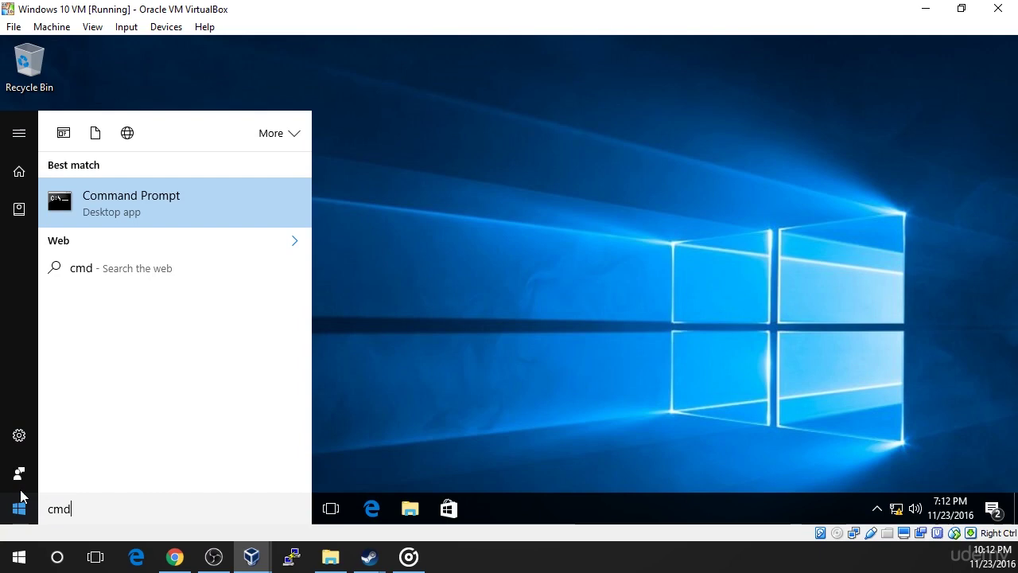
{"action": "left_click", "coordinate": [139, 199]}
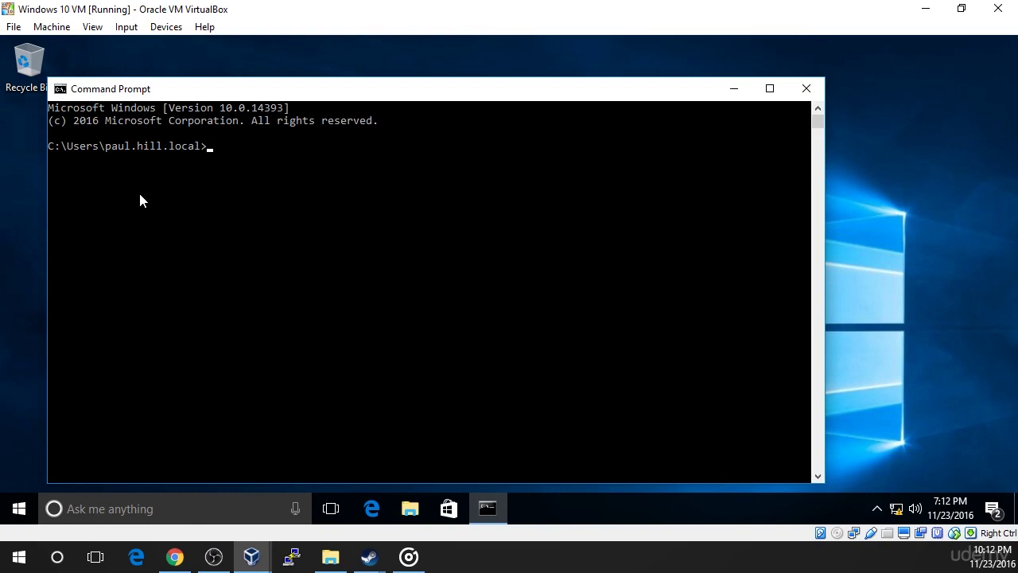
- Run getmac and select the MAC addresses 08-00-27-65-A5-BC and 08-00-27-70-AB-B4
{"action": "type", "text": "getmac"}
{"action": "key", "text": "Return"}
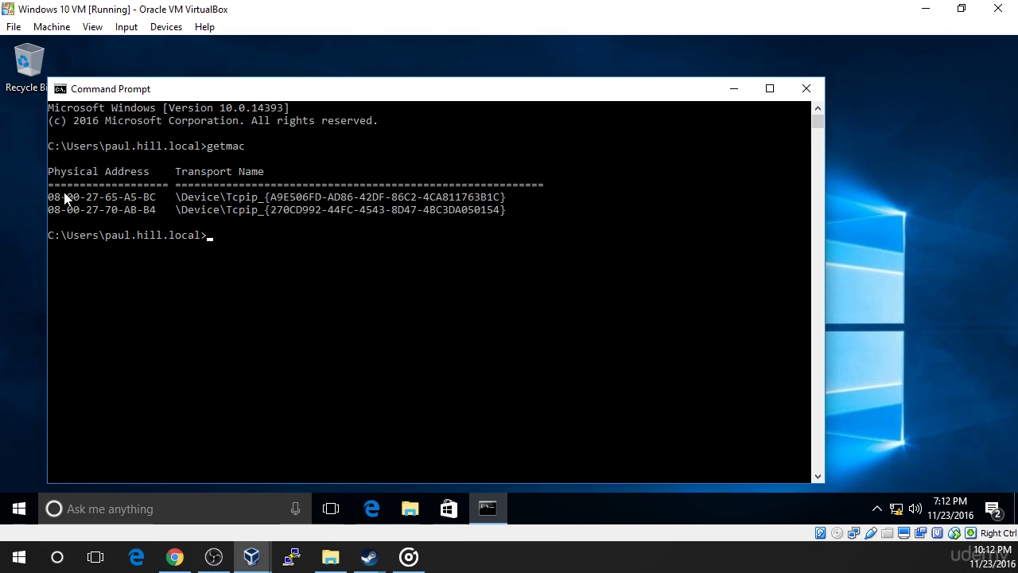
{"action": "left_click_drag", "start_coordinate": [50, 198], "coordinate": [435, 225]}
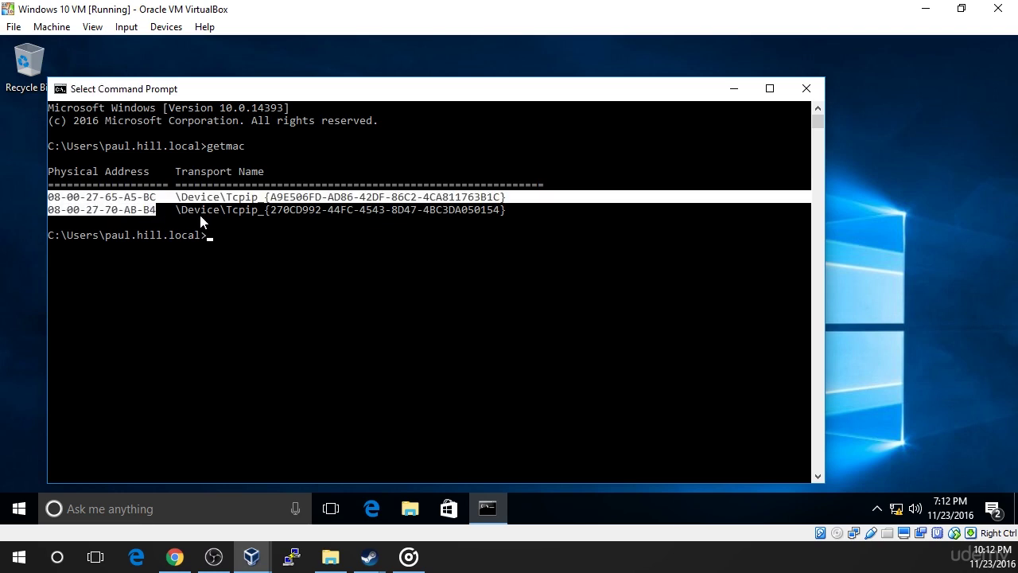
{"action": "left_click_drag", "start_coordinate": [435, 225], "coordinate": [553, 210]}
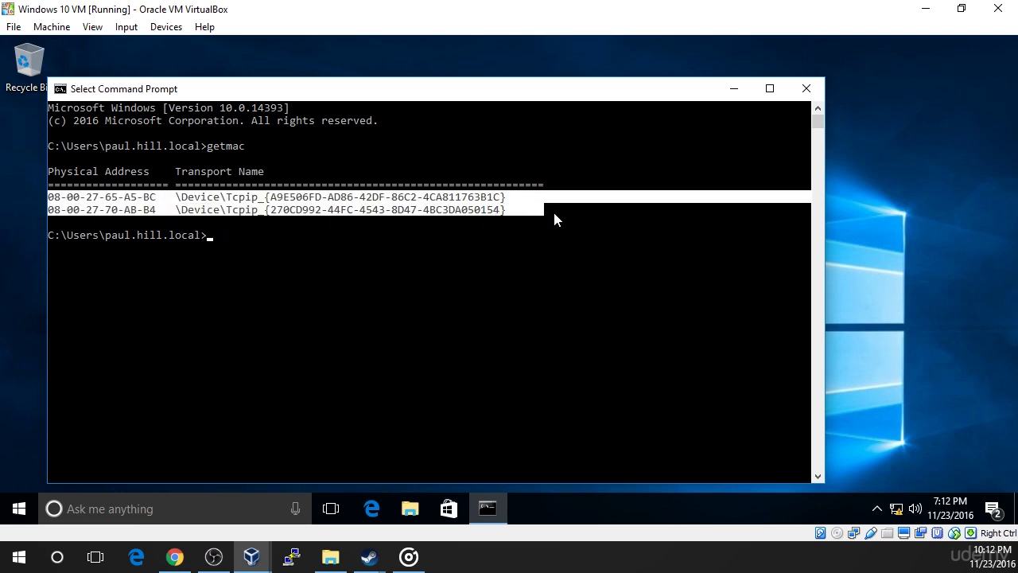
{"action": "left_click", "coordinate": [553, 210]}
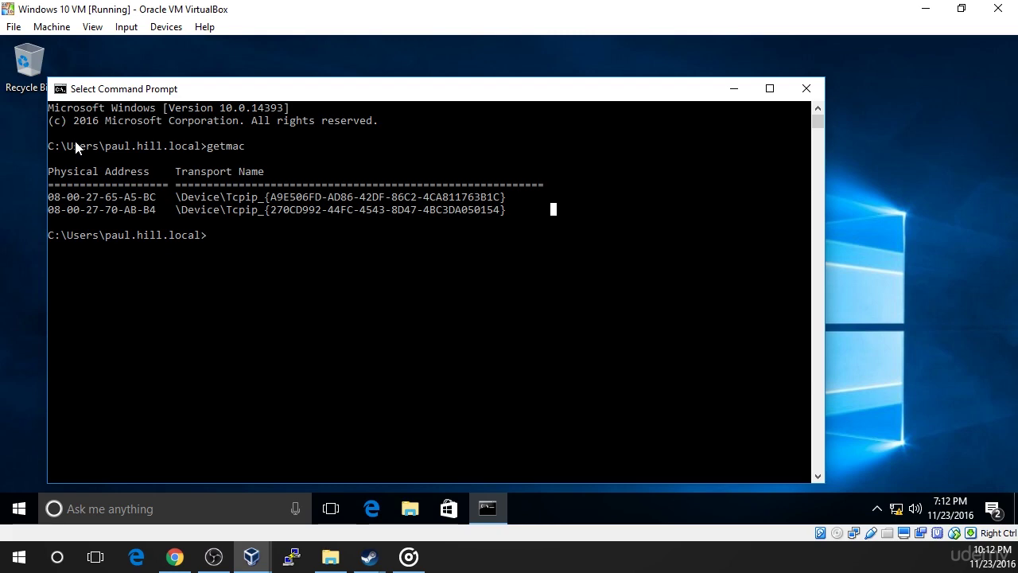
{"action": "left_click", "coordinate": [54, 28]}
{"action": "left_click", "coordinate": [58, 48]}
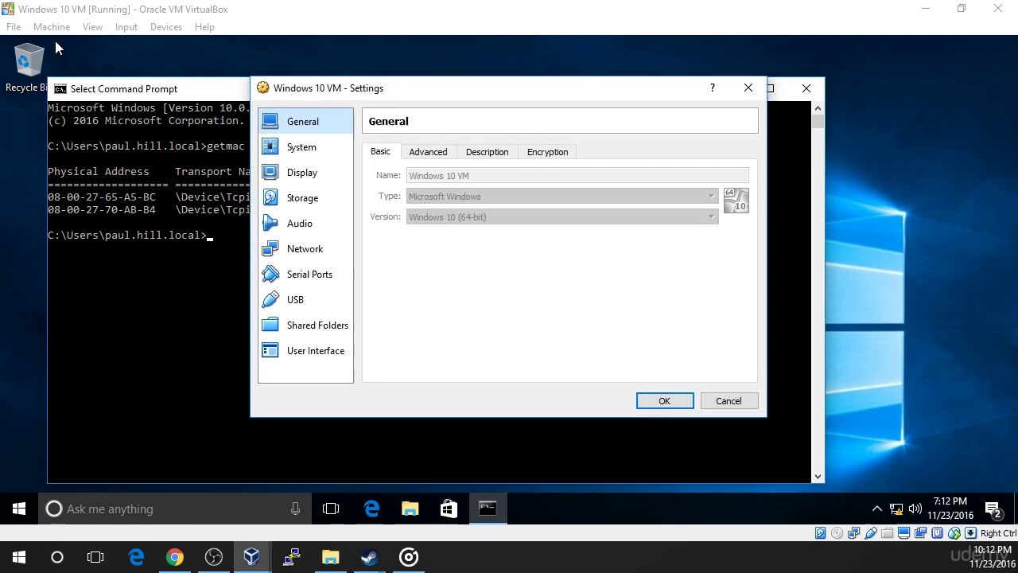
{"action": "left_click", "coordinate": [285, 248]}
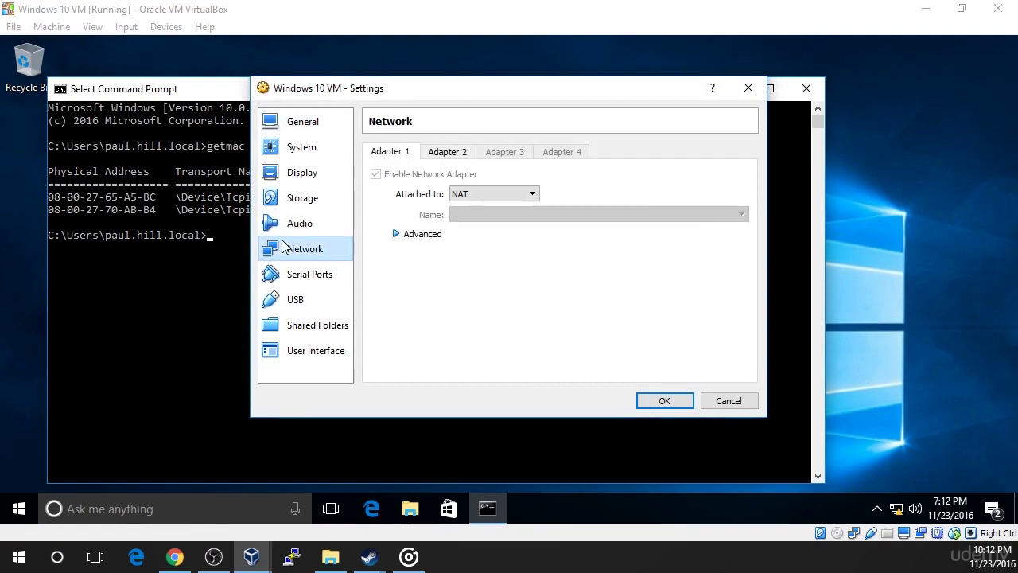
{"action": "left_click", "coordinate": [442, 155]}
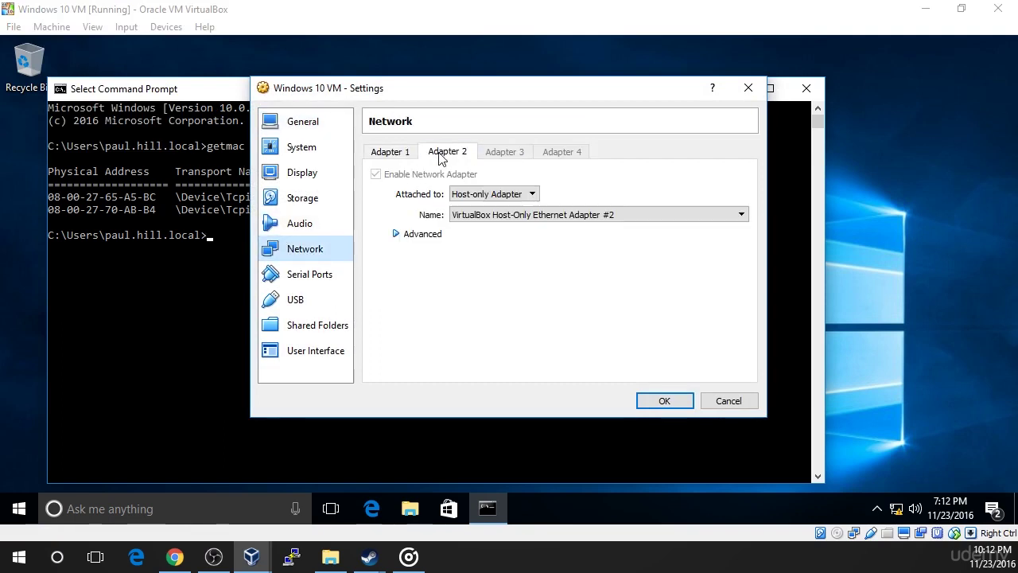
{"action": "left_click", "coordinate": [397, 233]}
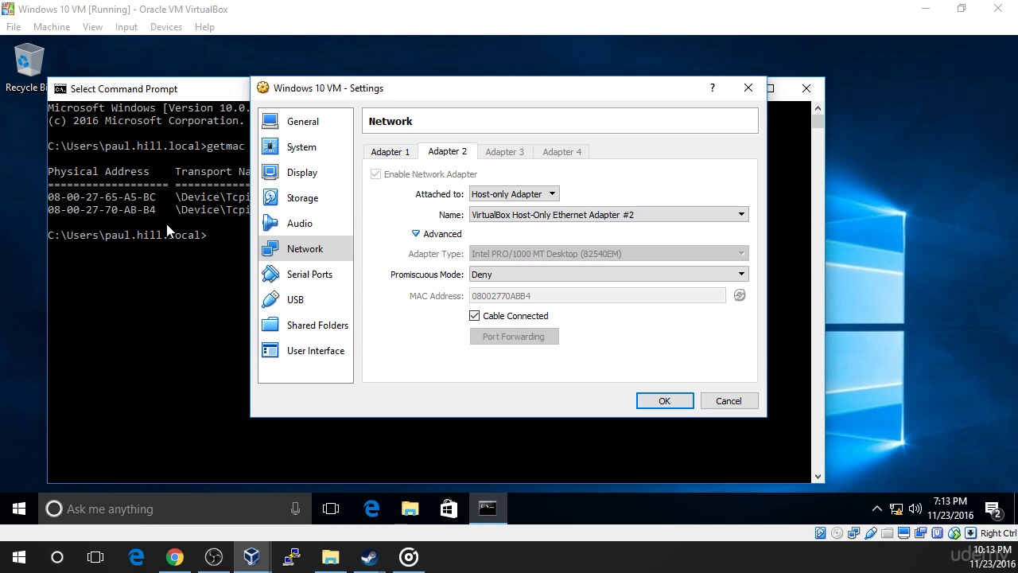
{"action": "left_click", "coordinate": [665, 403]}
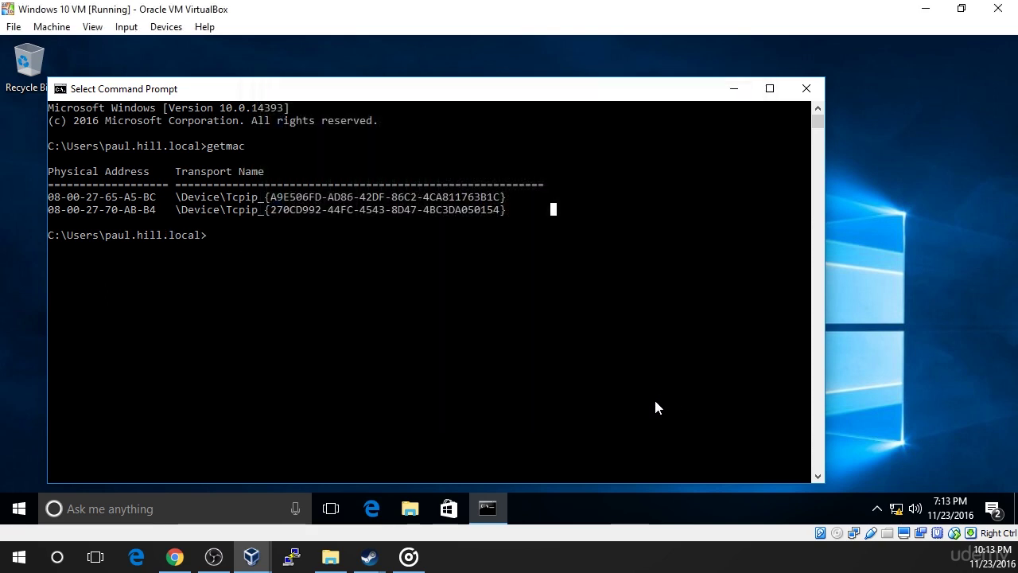
- Switch to the DC01 server VM and open the DHCP console from Server Manager
{"action": "left_click", "coordinate": [256, 554]}
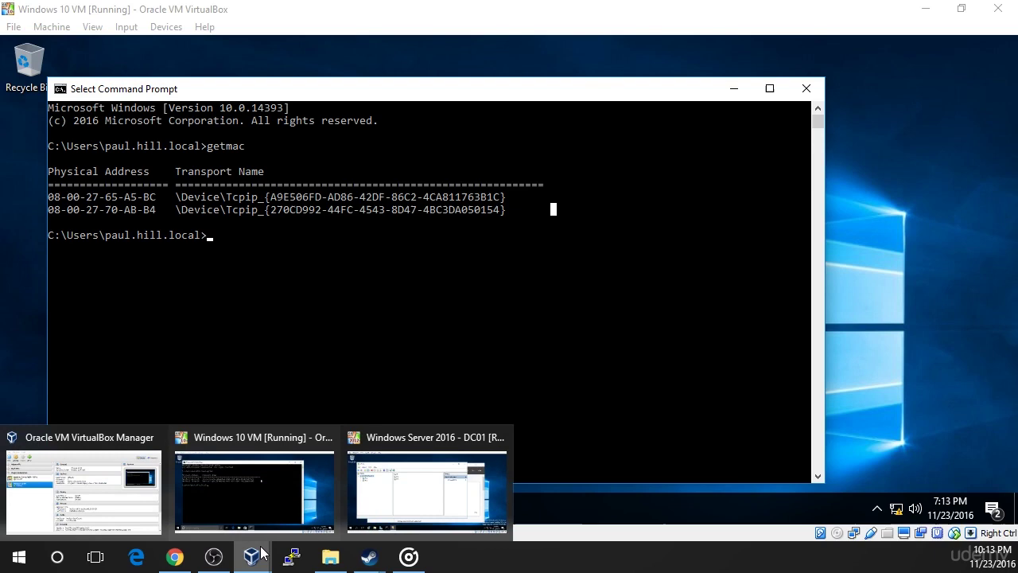
{"action": "left_click", "coordinate": [414, 513]}
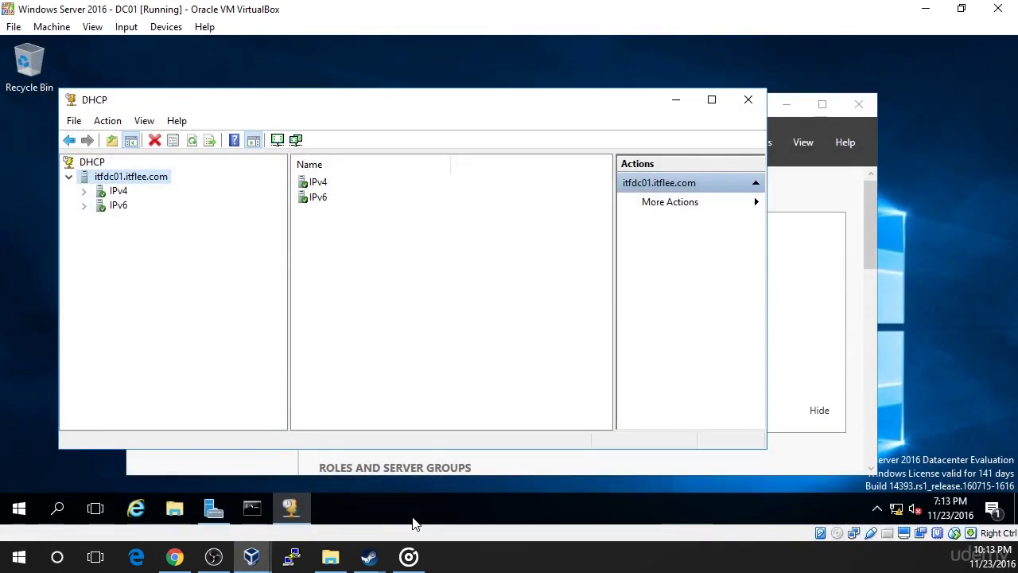
{"action": "left_click", "coordinate": [822, 208]}
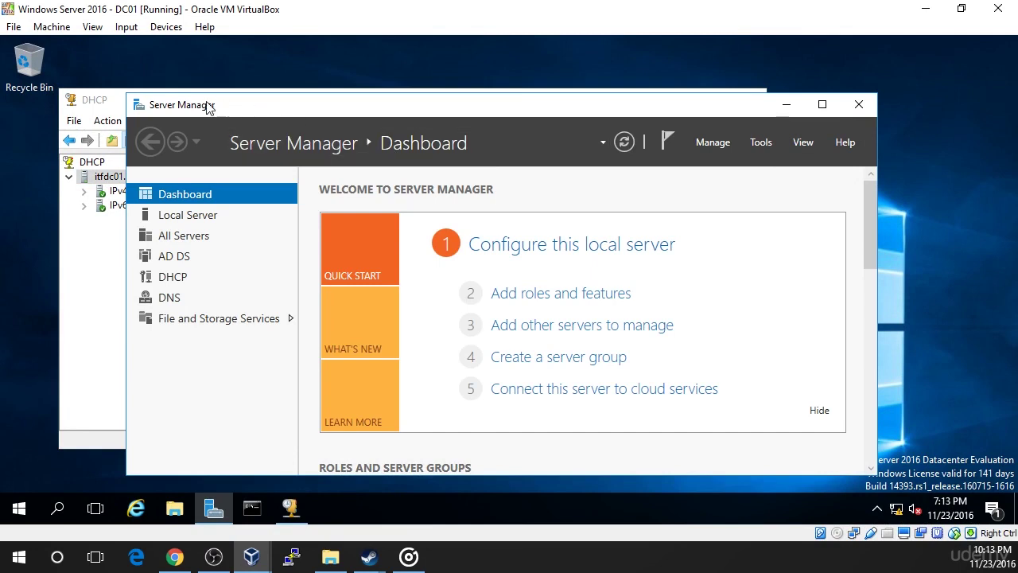
{"action": "left_click", "coordinate": [762, 144]}
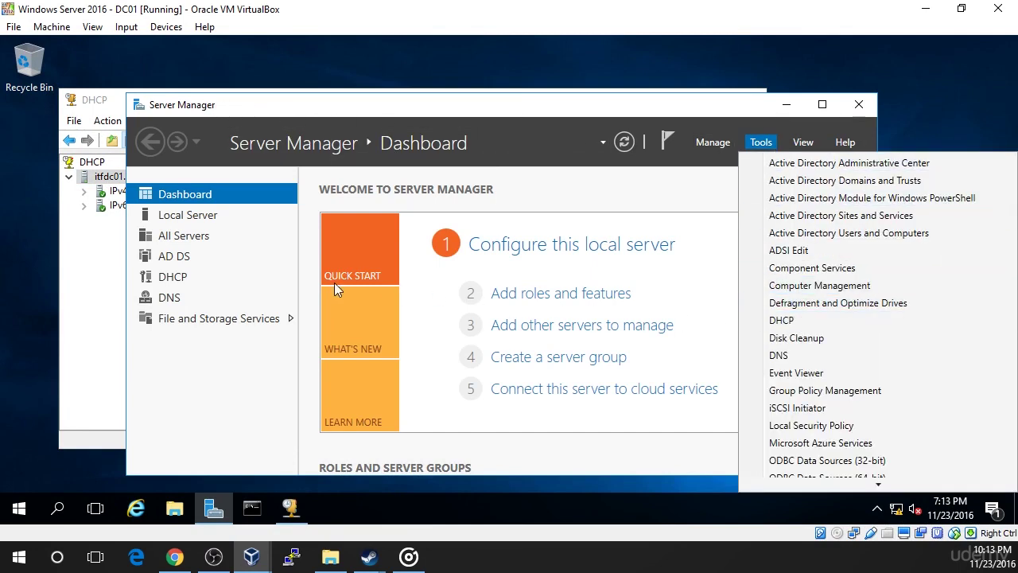
{"action": "left_click", "coordinate": [110, 284]}
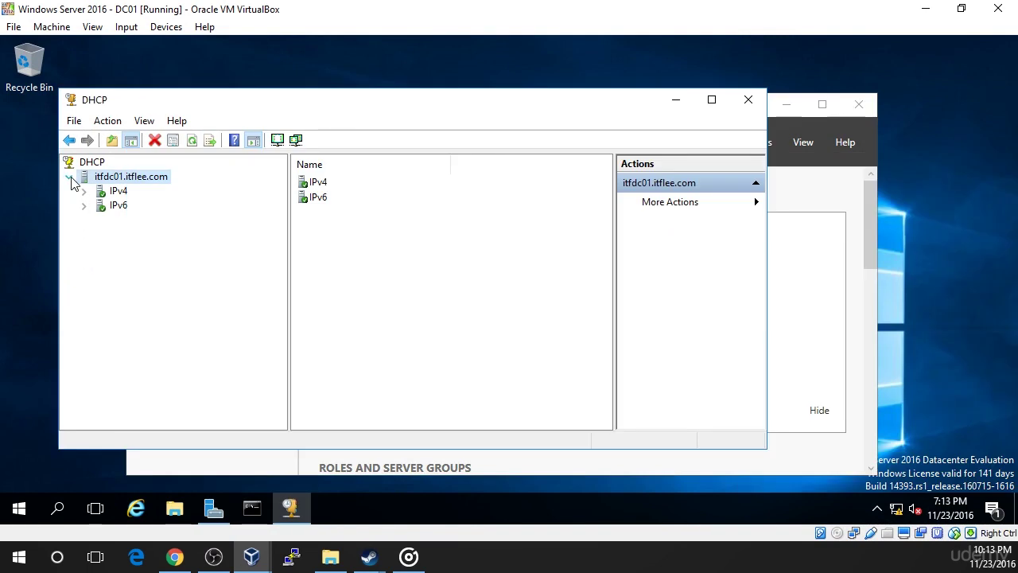
- Expand IPv4 and Scope [192.168.0.0], then bring up the Reservations folder's actions
{"action": "left_click", "coordinate": [85, 192]}
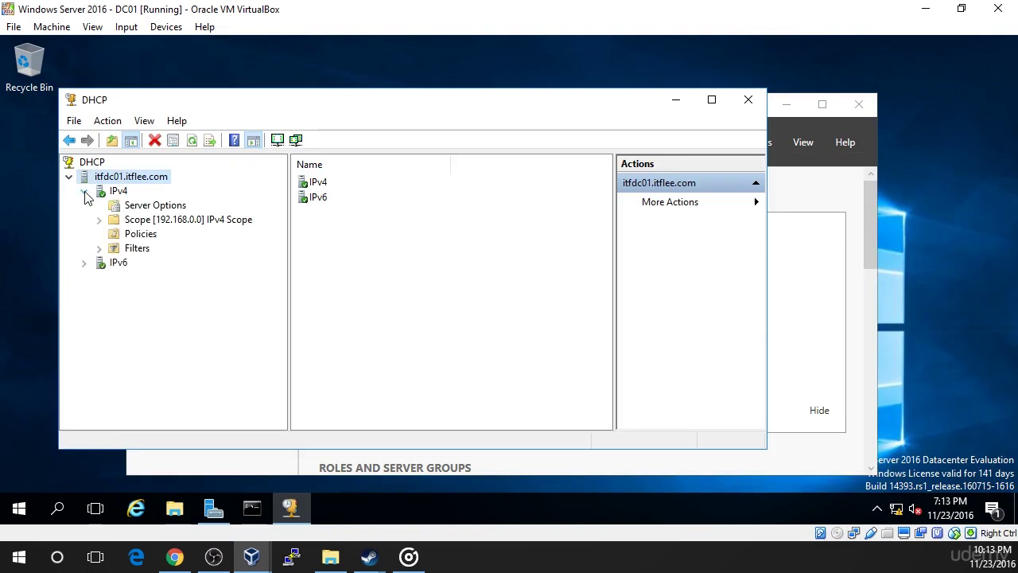
{"action": "left_click", "coordinate": [98, 220]}
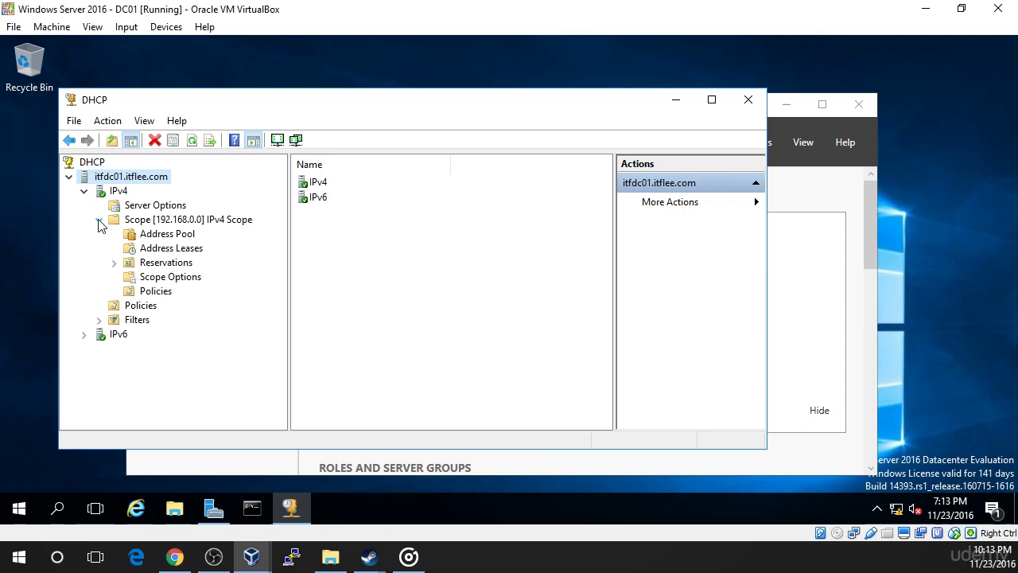
{"action": "right_click", "coordinate": [149, 268]}
{"action": "left_click", "coordinate": [141, 268]}
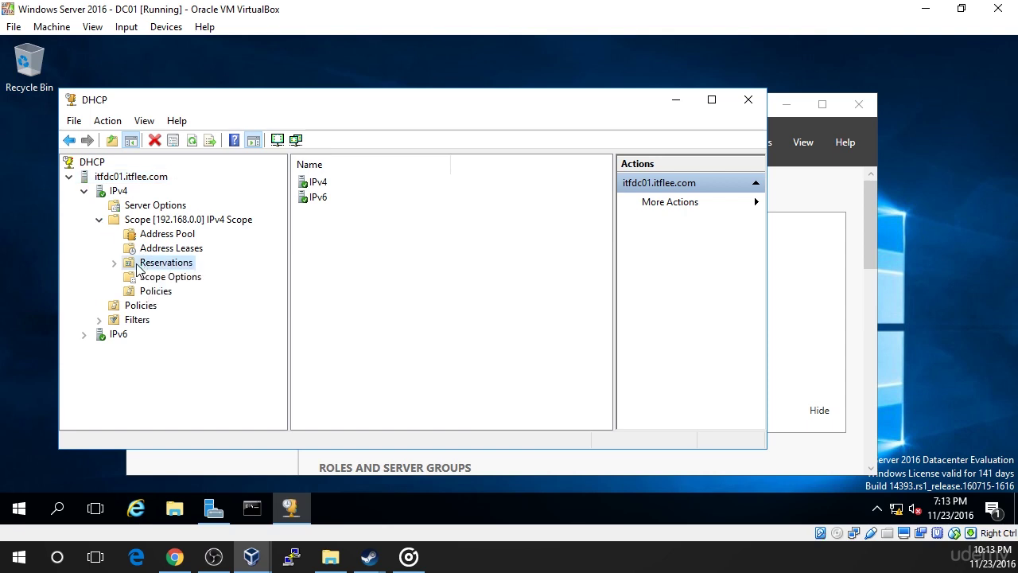
{"action": "right_click", "coordinate": [148, 268]}
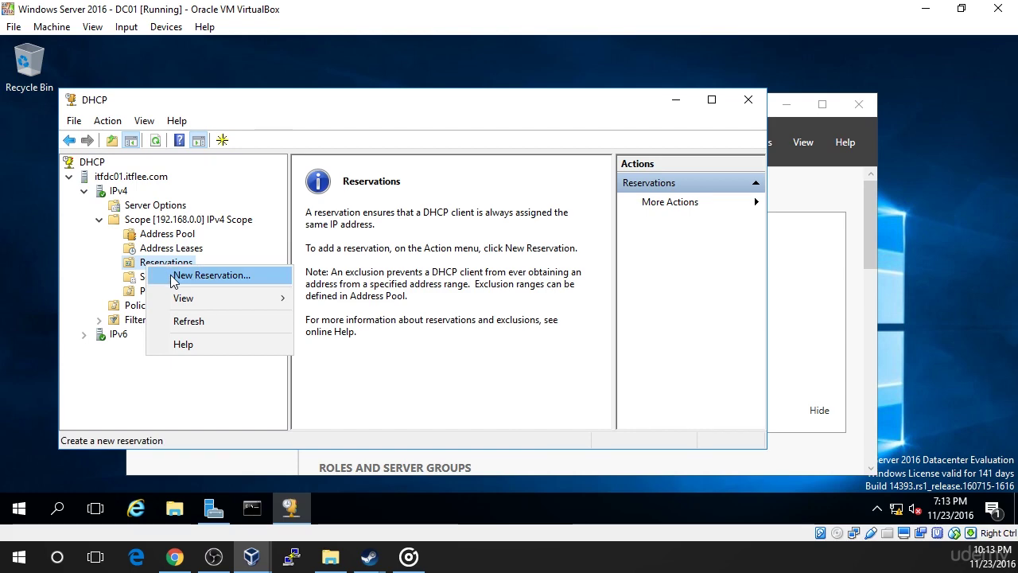
- Start a new reservation named ITFWS001 with IP address 192.168.0.113
{"action": "left_click", "coordinate": [174, 276]}
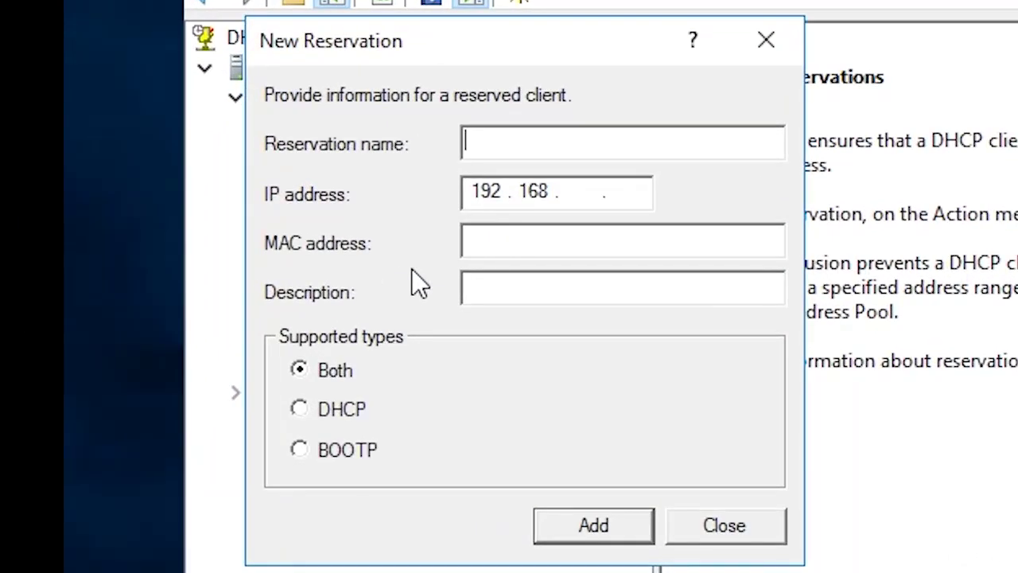
{"action": "type", "text": "ITFW"}
{"action": "type", "text": "S001"}
{"action": "key", "text": "Tab"}
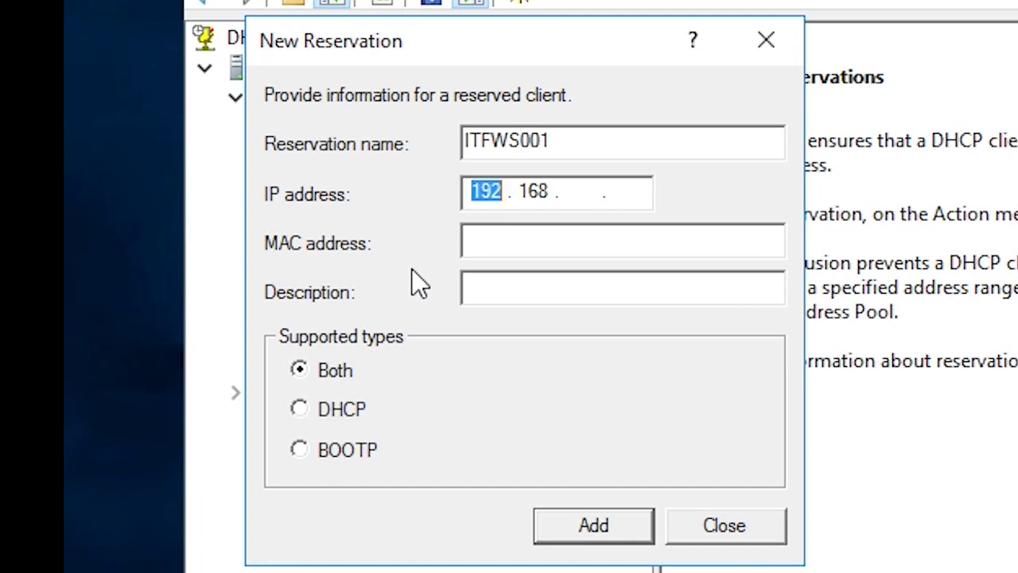
{"action": "key", "text": "period"}
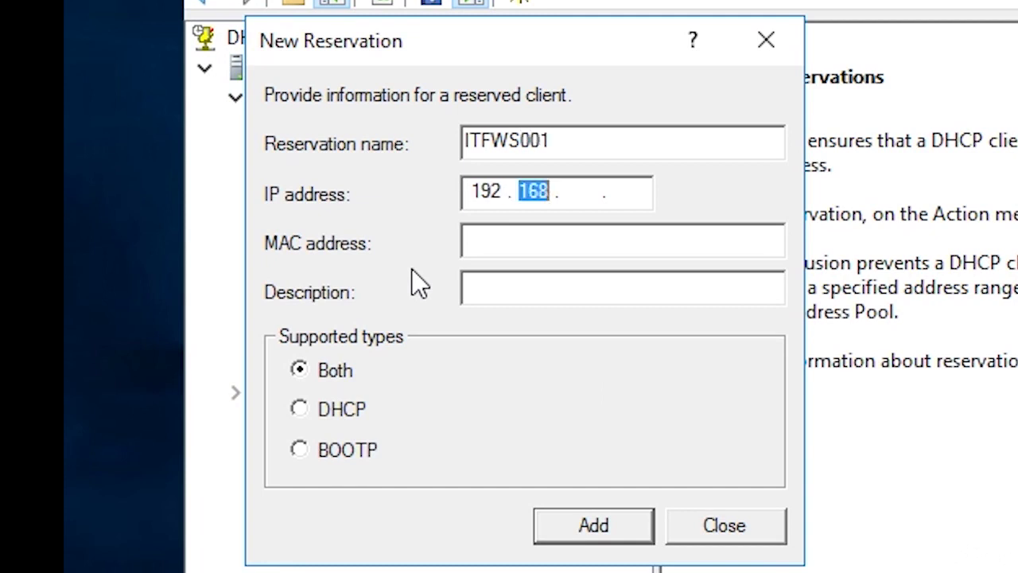
{"action": "key", "text": "period"}
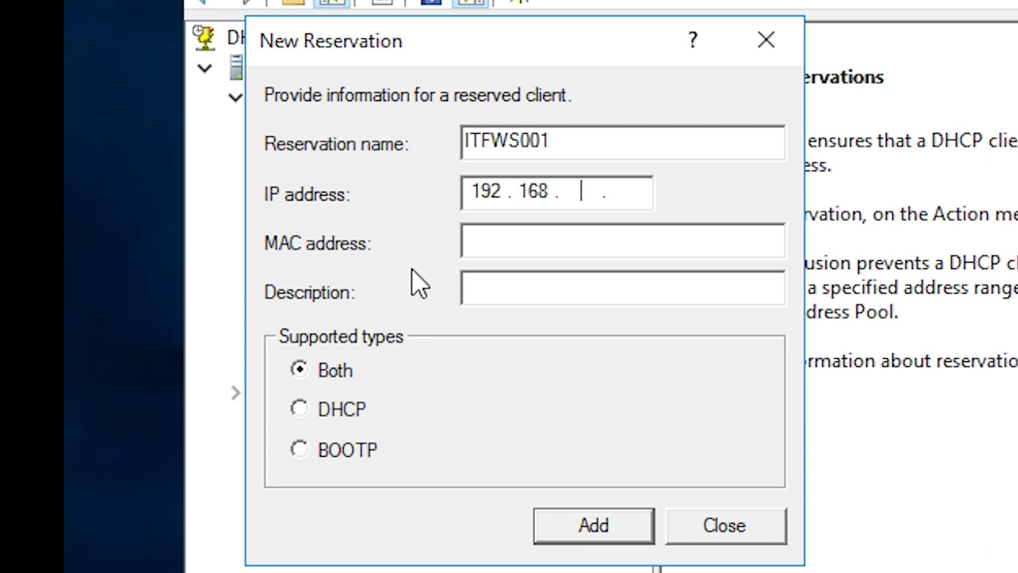
{"action": "type", "text": "0"}
{"action": "key", "text": "period"}
{"action": "type", "text": "113"}
- Enter MAC address 08-00-27-70-AB-B4 and description 'ITF Workstation 001'
{"action": "key", "text": "Tab"}
{"action": "type", "text": "08-"}
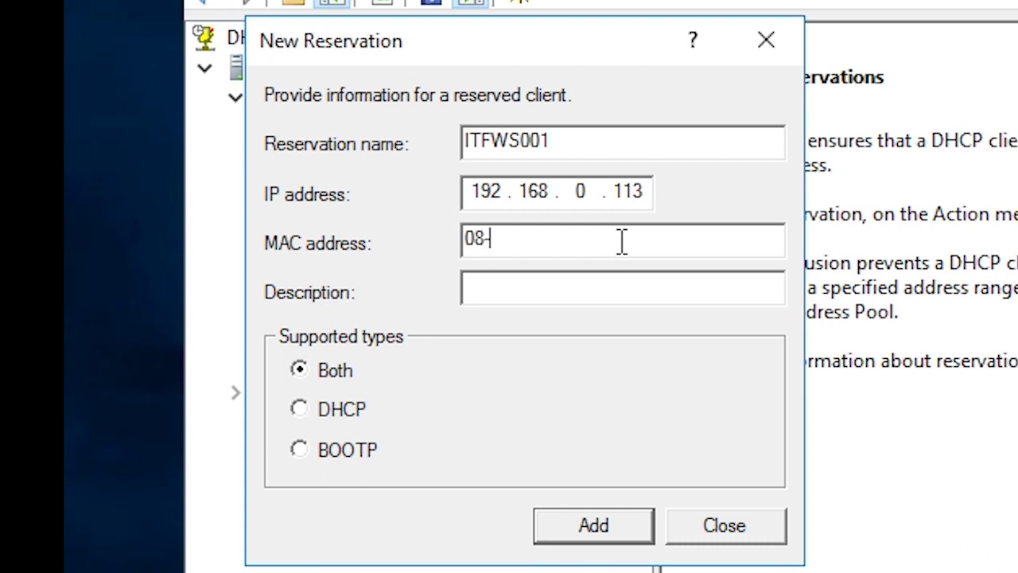
{"action": "type", "text": "00-27"}
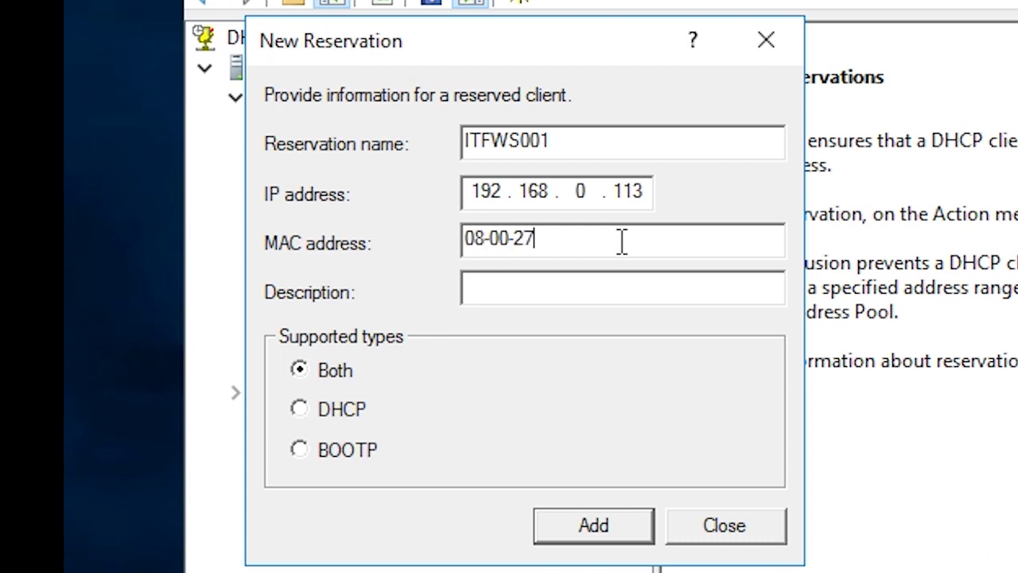
{"action": "type", "text": "-70-A"}
{"action": "type", "text": "B-b"}
{"action": "key", "text": "BackSpace"}
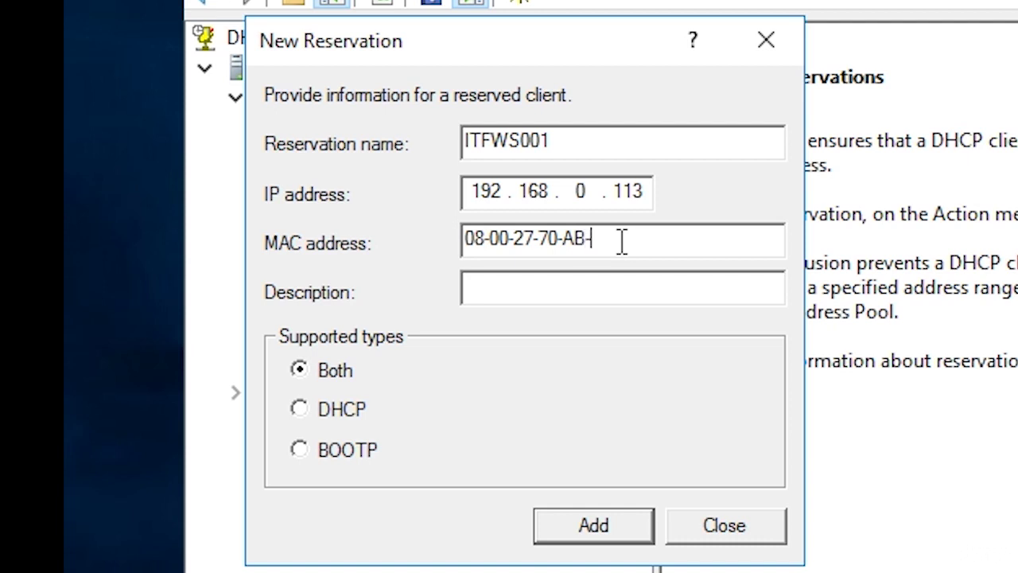
{"action": "type", "text": "B4"}
{"action": "left_click", "coordinate": [503, 292]}
{"action": "type", "text": "IT"}
{"action": "type", "text": "F Workstati"}
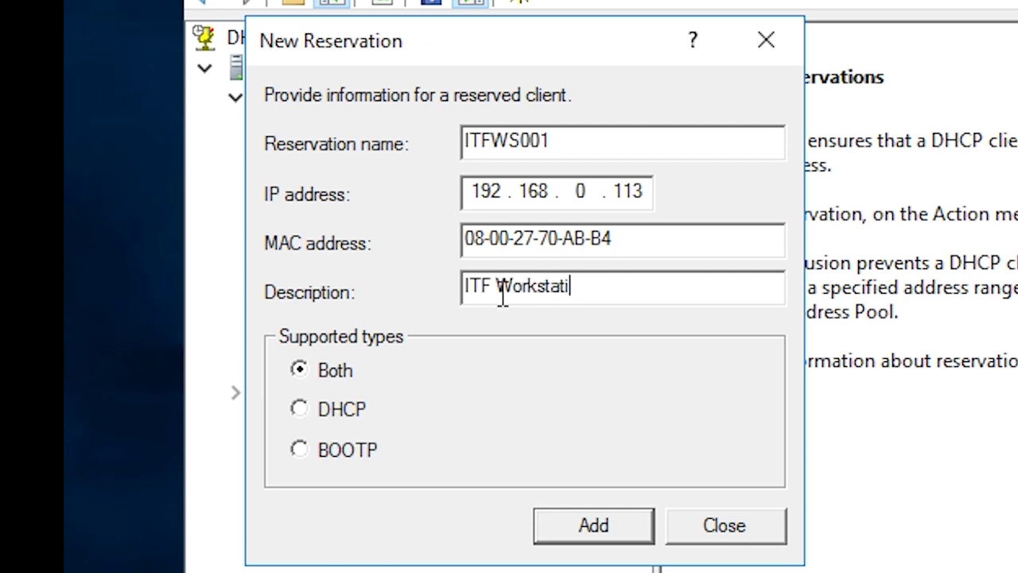
{"action": "type", "text": "on 001"}
- Add the ITFWS001 reservation, close the form, and view its options under Reservations
{"action": "left_click", "coordinate": [568, 524]}
{"action": "left_click", "coordinate": [720, 529]}
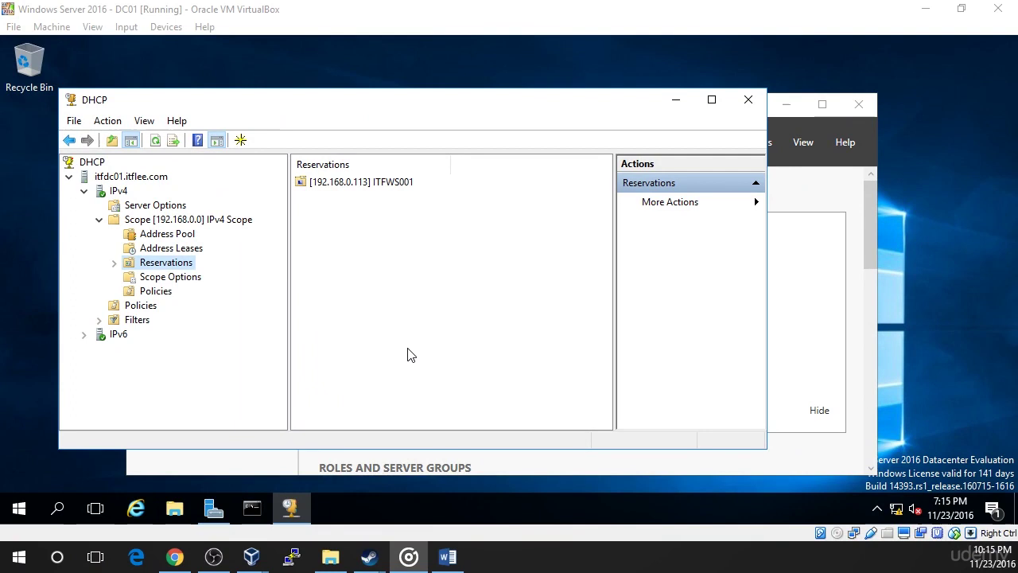
{"action": "key", "text": "Right"}
{"action": "left_click", "coordinate": [156, 278]}
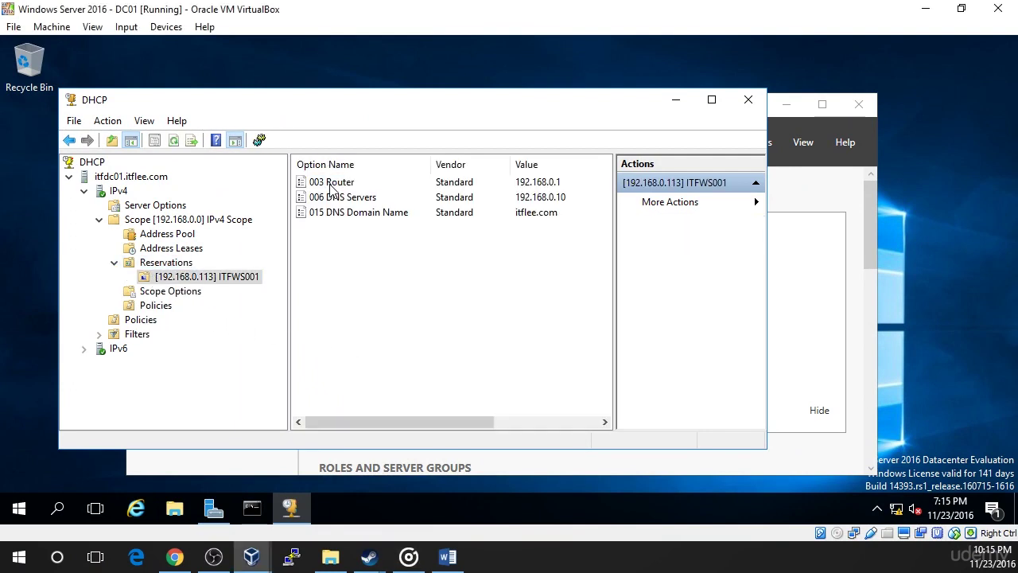
{"action": "right_click", "coordinate": [235, 278]}
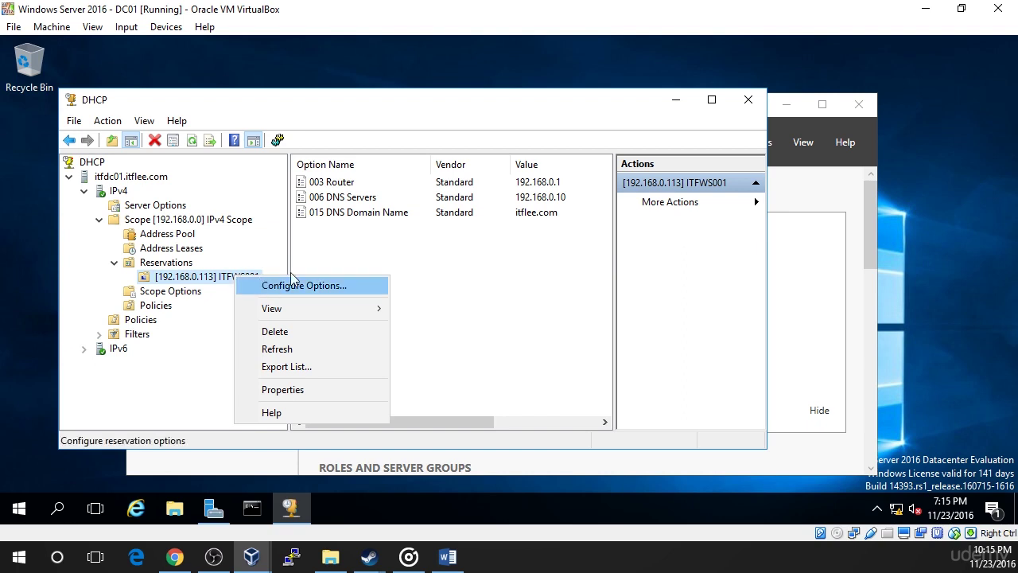
{"action": "right_click", "coordinate": [364, 197]}
{"action": "left_click", "coordinate": [410, 251]}
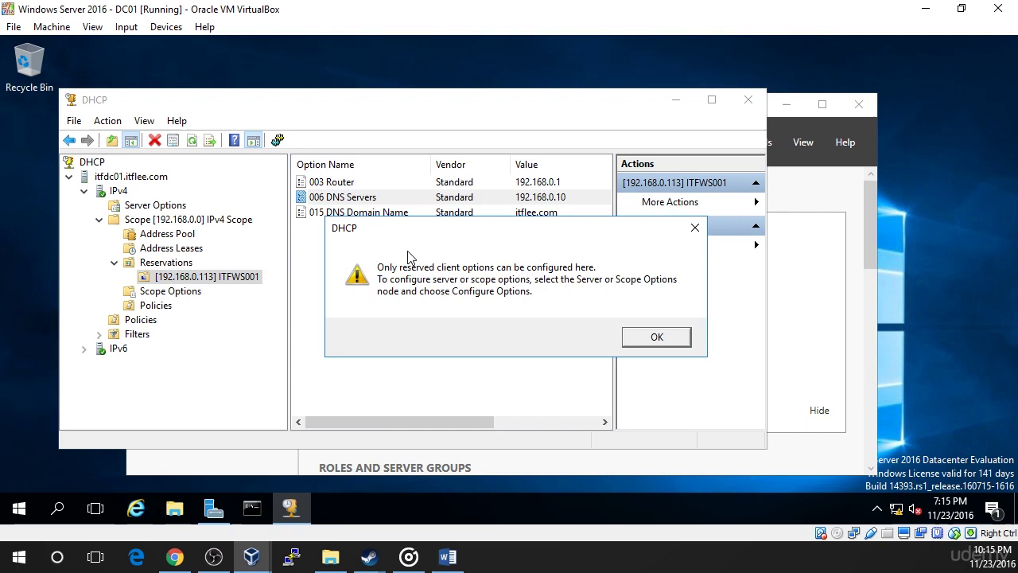
{"action": "left_click", "coordinate": [661, 337]}
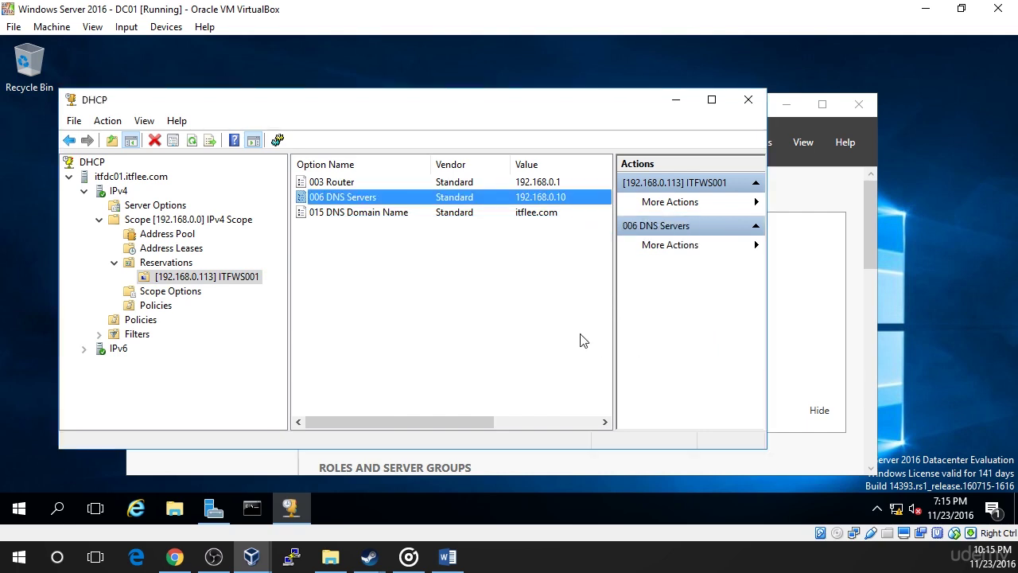
{"action": "right_click", "coordinate": [253, 278]}
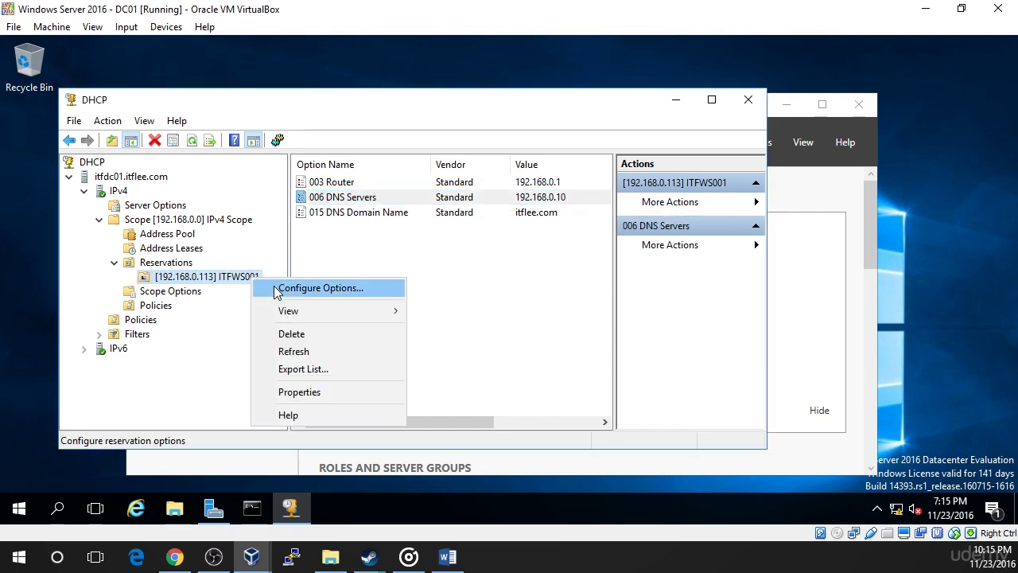
{"action": "left_click", "coordinate": [276, 288]}
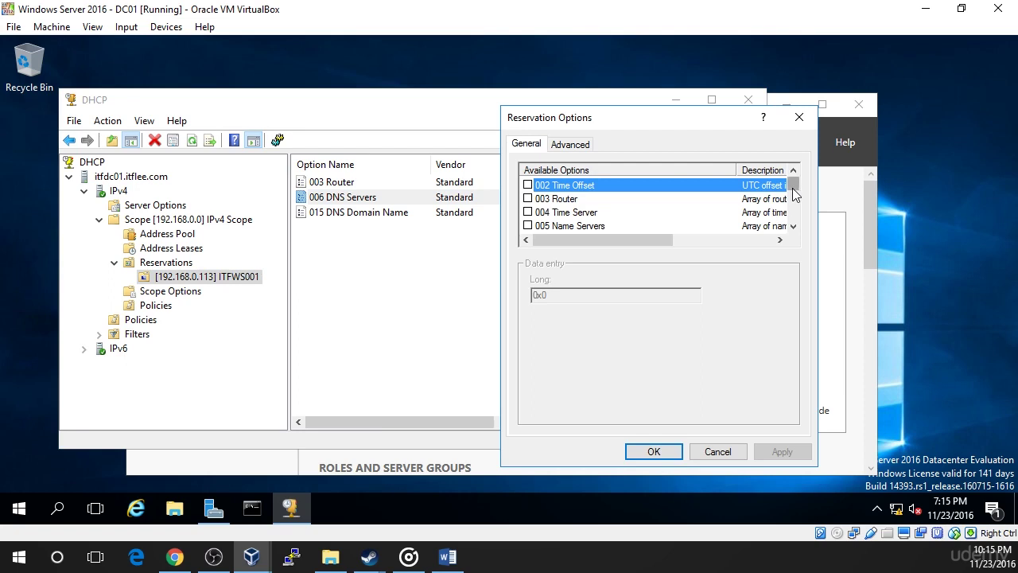
{"action": "left_click_drag", "start_coordinate": [792, 189], "coordinate": [792, 213]}
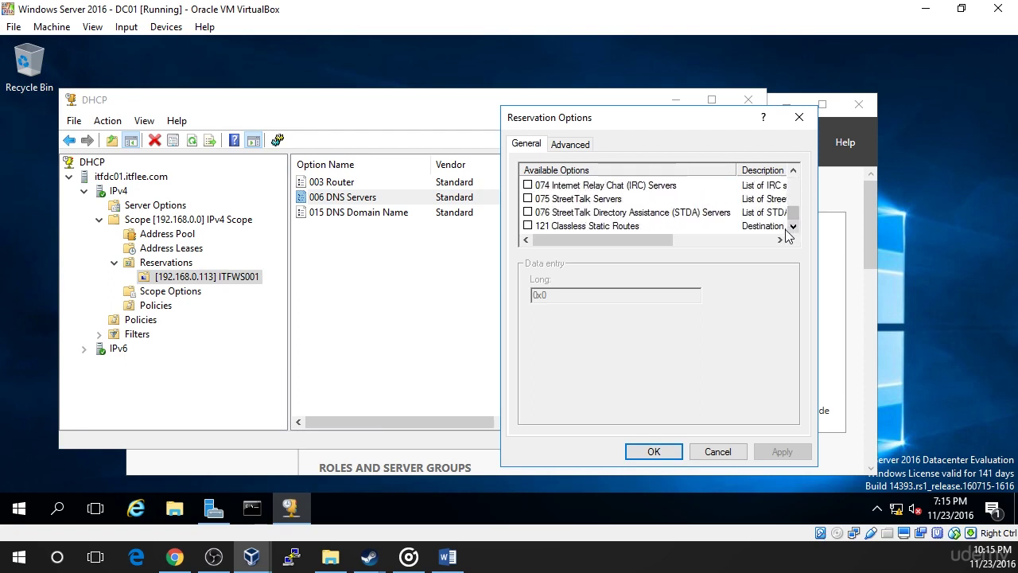
{"action": "left_click", "coordinate": [716, 452]}
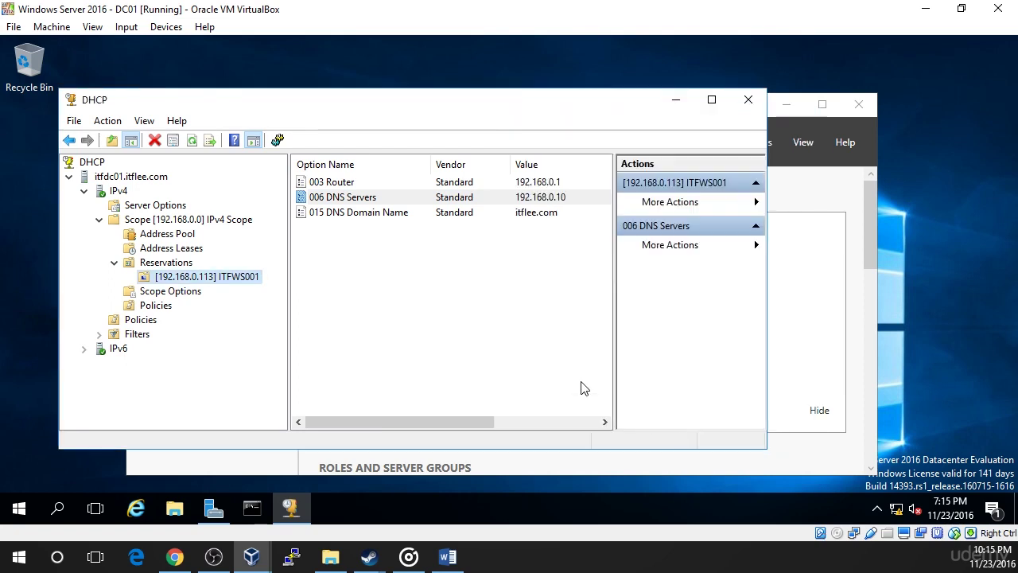
{"action": "right_click", "coordinate": [243, 278]}
{"action": "left_click", "coordinate": [311, 390]}
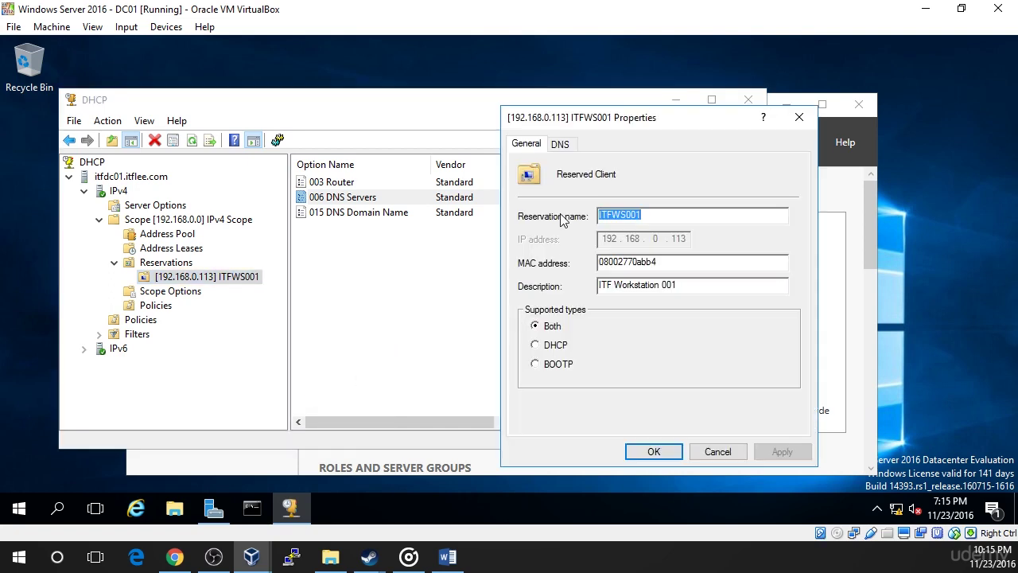
{"action": "left_click", "coordinate": [563, 144]}
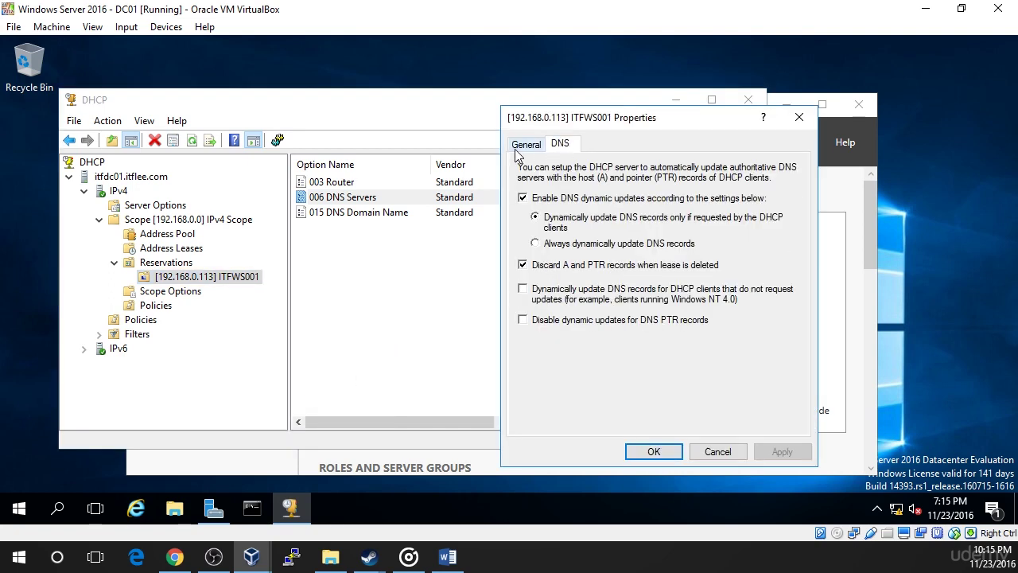
{"action": "left_click", "coordinate": [535, 145]}
{"action": "left_click", "coordinate": [708, 451]}
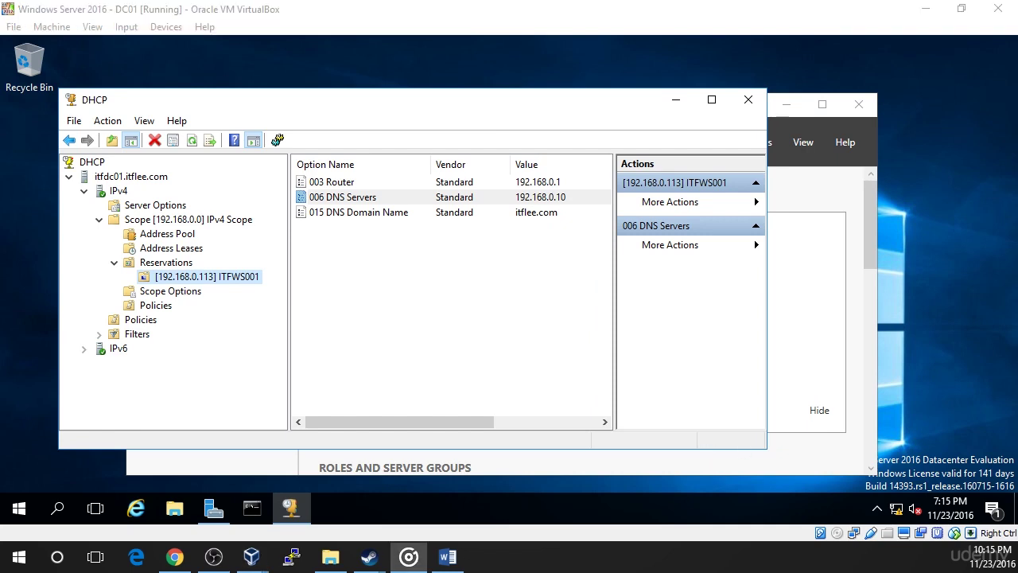
- Back in the Windows 10 VM, open Ethernet 2's properties from Network and Sharing Center
{"action": "left_click", "coordinate": [259, 555]}
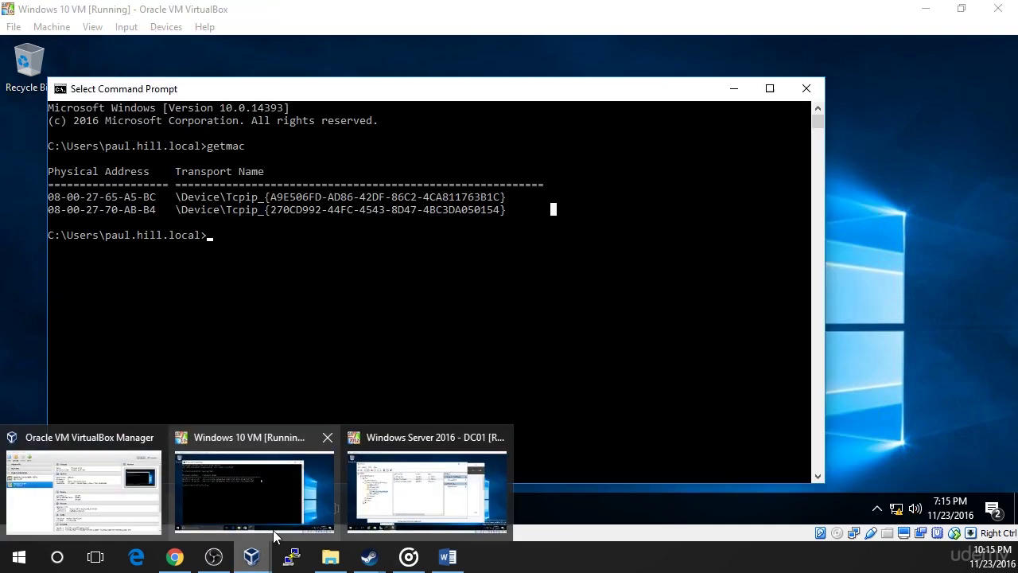
{"action": "left_click", "coordinate": [273, 530]}
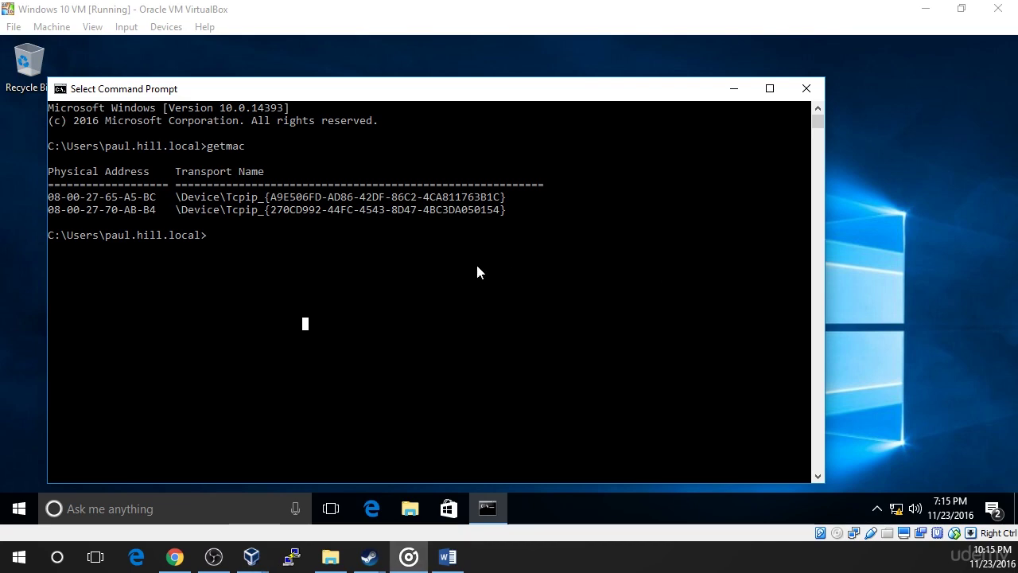
{"action": "left_click", "coordinate": [30, 508]}
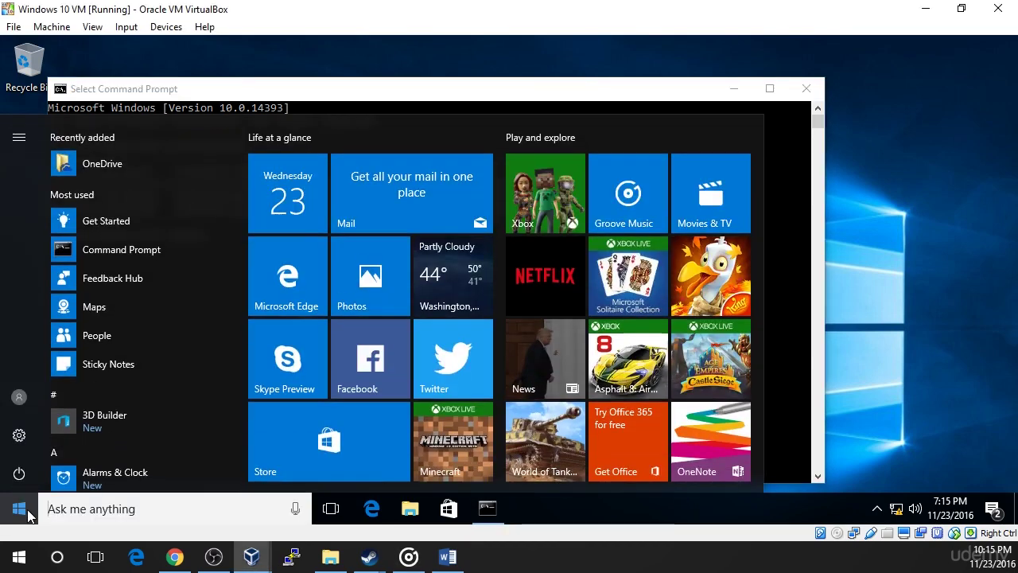
{"action": "type", "text": "network"}
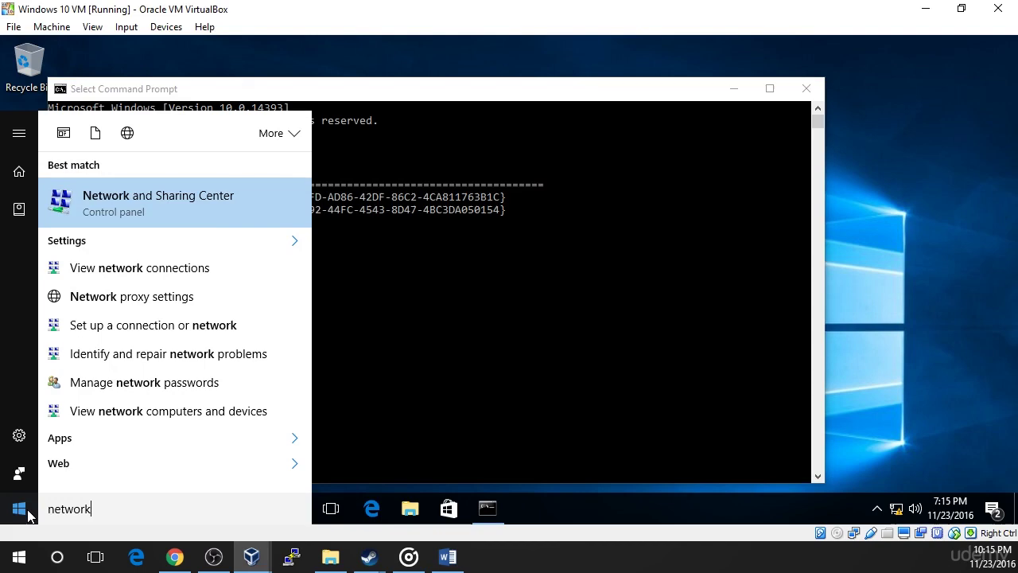
{"action": "left_click", "coordinate": [194, 203]}
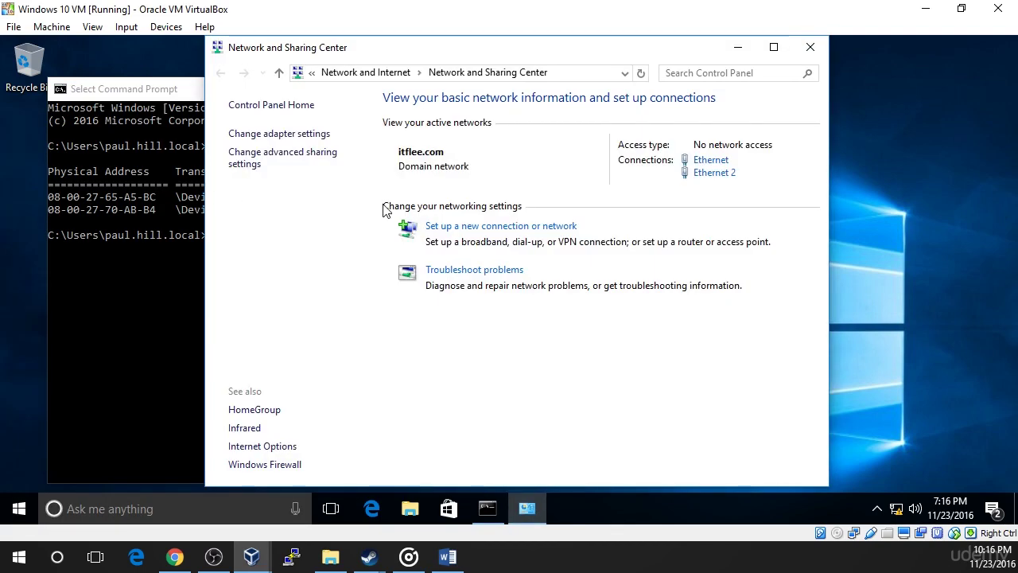
{"action": "left_click", "coordinate": [731, 181]}
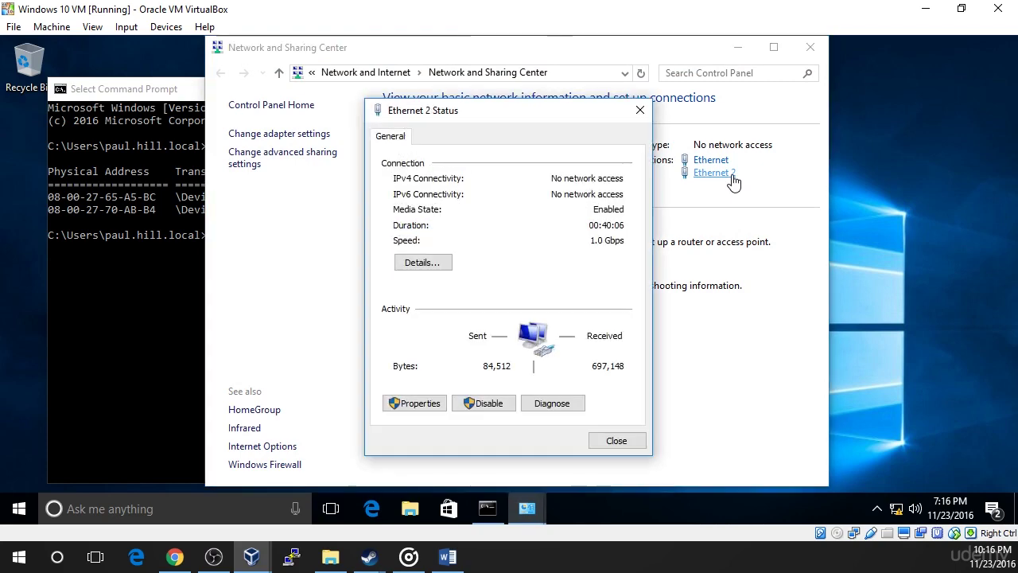
{"action": "left_click", "coordinate": [419, 405]}
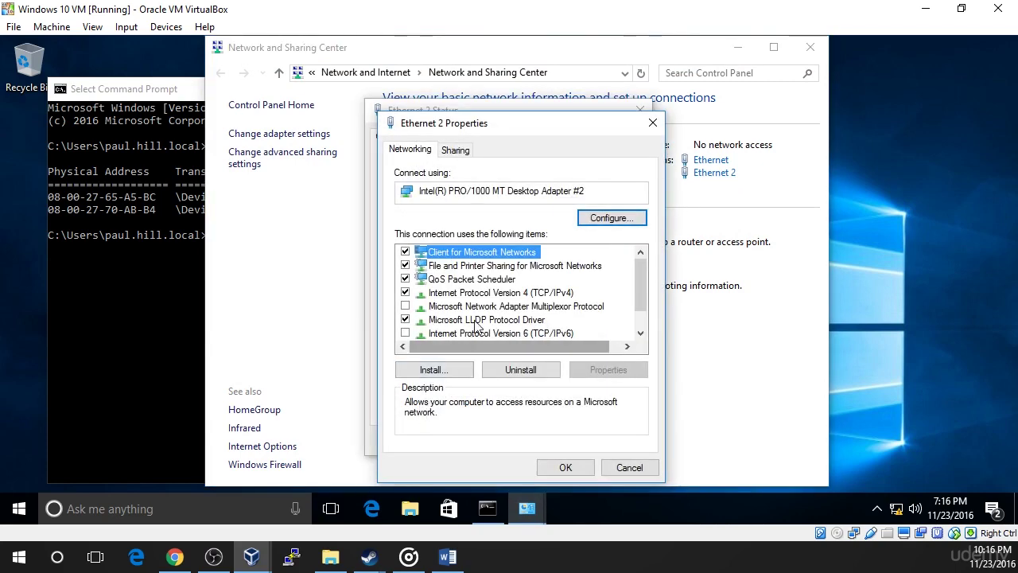
- Set Ethernet 2's IPv4 to obtain IP and DNS server addresses automatically
{"action": "double_click", "coordinate": [494, 293]}
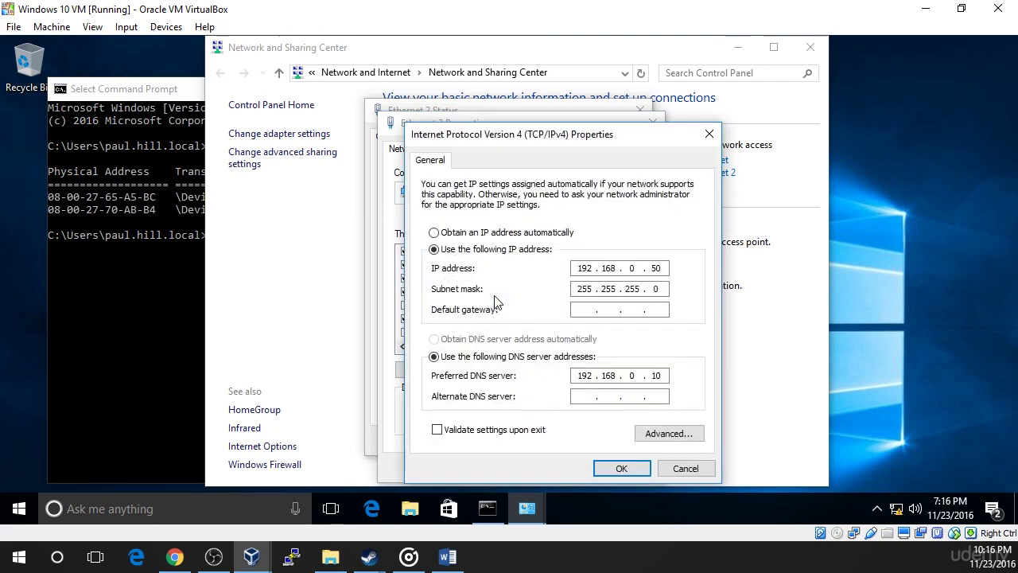
{"action": "left_click", "coordinate": [498, 232]}
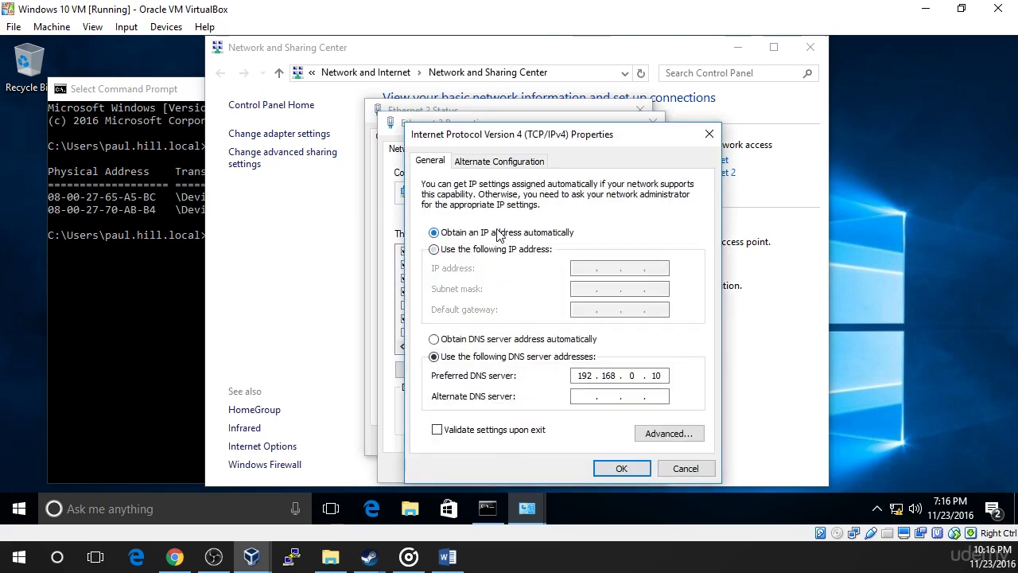
{"action": "left_click", "coordinate": [434, 339]}
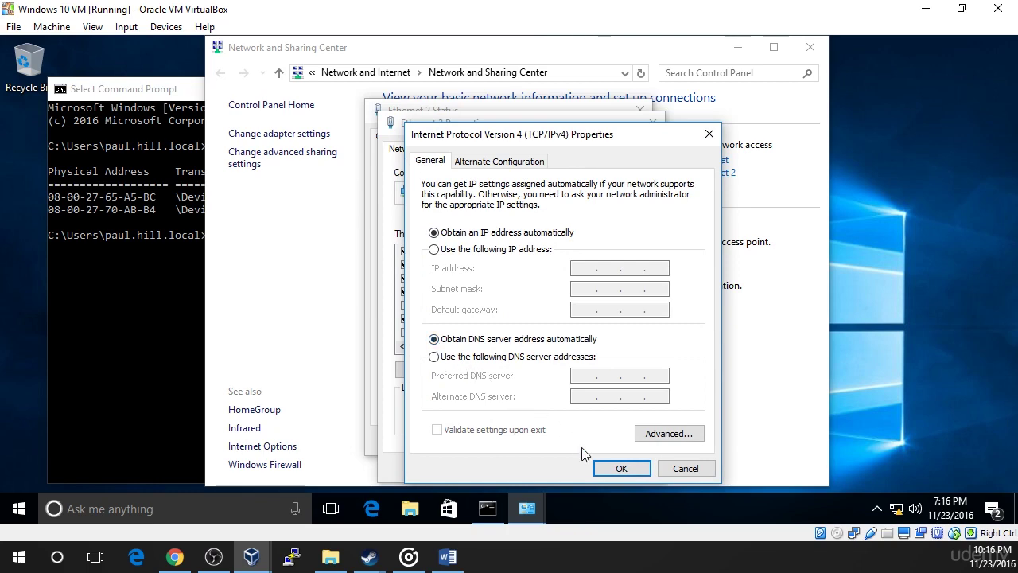
{"action": "left_click", "coordinate": [601, 466]}
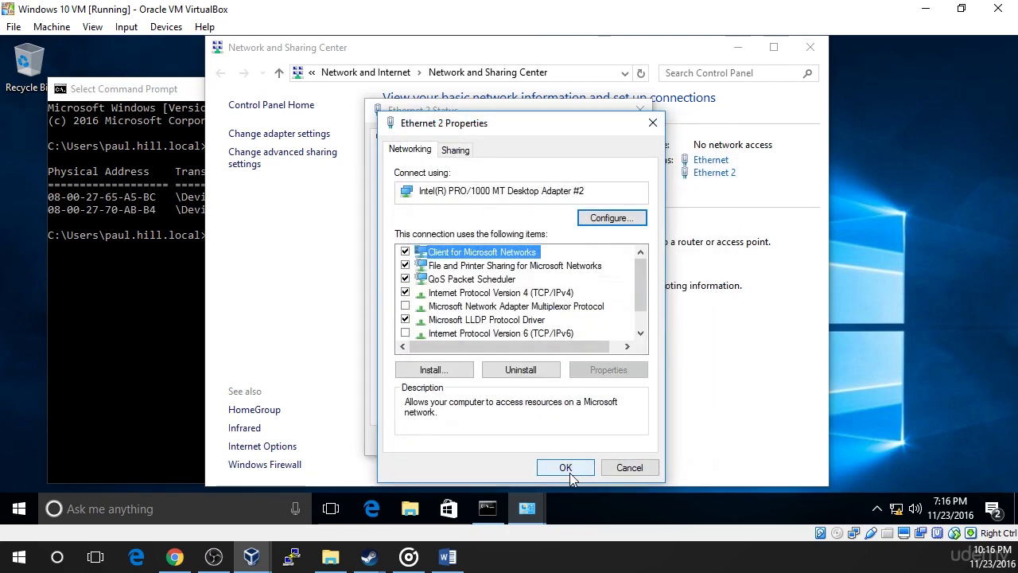
{"action": "left_click", "coordinate": [588, 467]}
{"action": "left_click", "coordinate": [609, 442]}
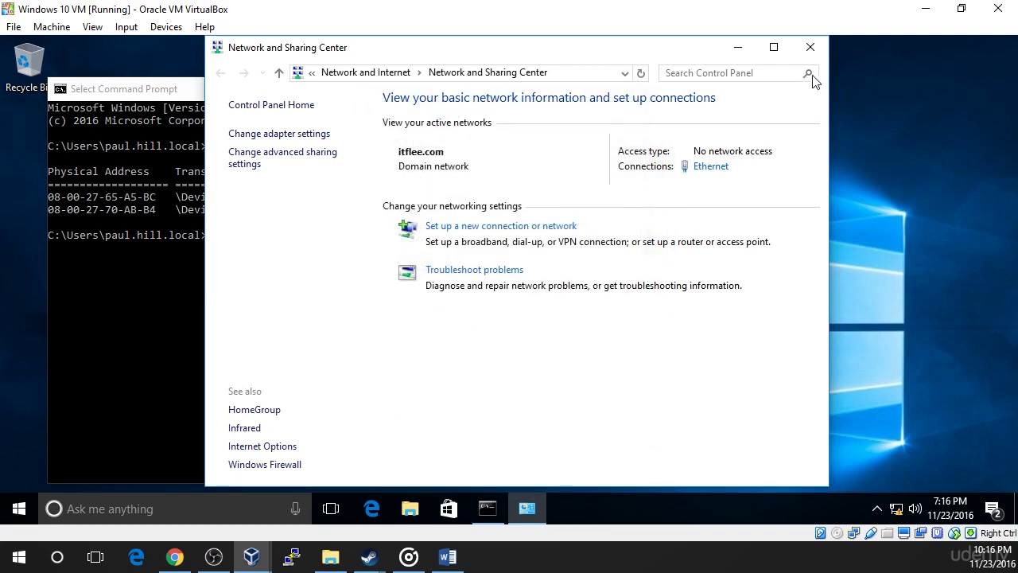
- Run ipconfig and highlight Ethernet 2's new IPv4 address 192.168.0.113
{"action": "left_click", "coordinate": [810, 49]}
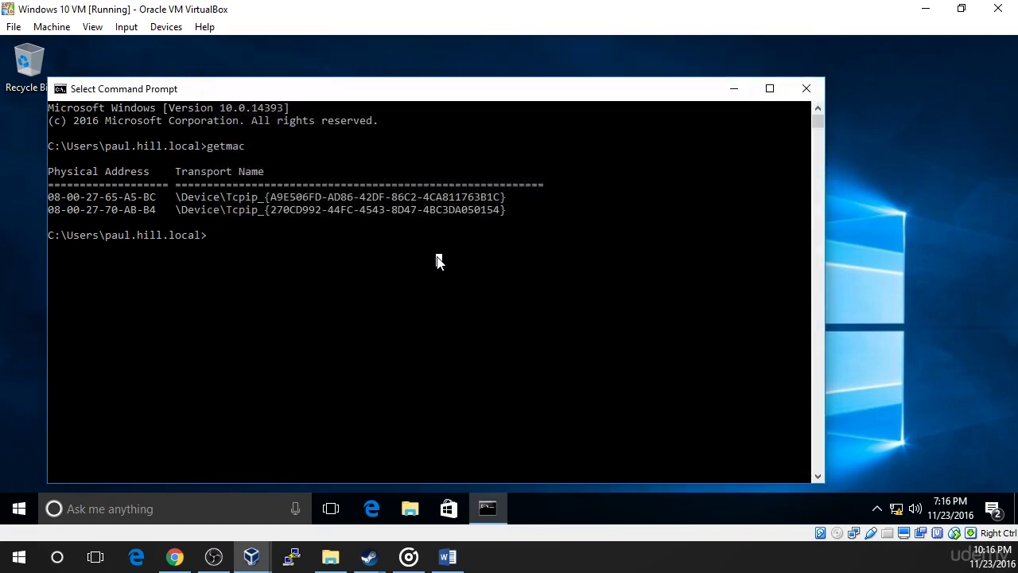
{"action": "type", "text": "ipconfi"}
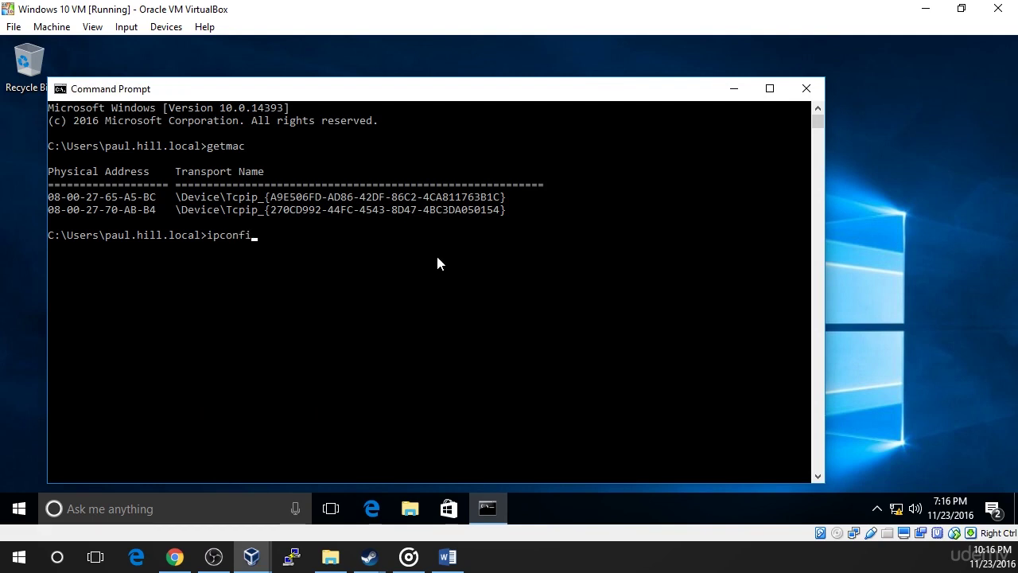
{"action": "type", "text": "g"}
{"action": "key", "text": "Return"}
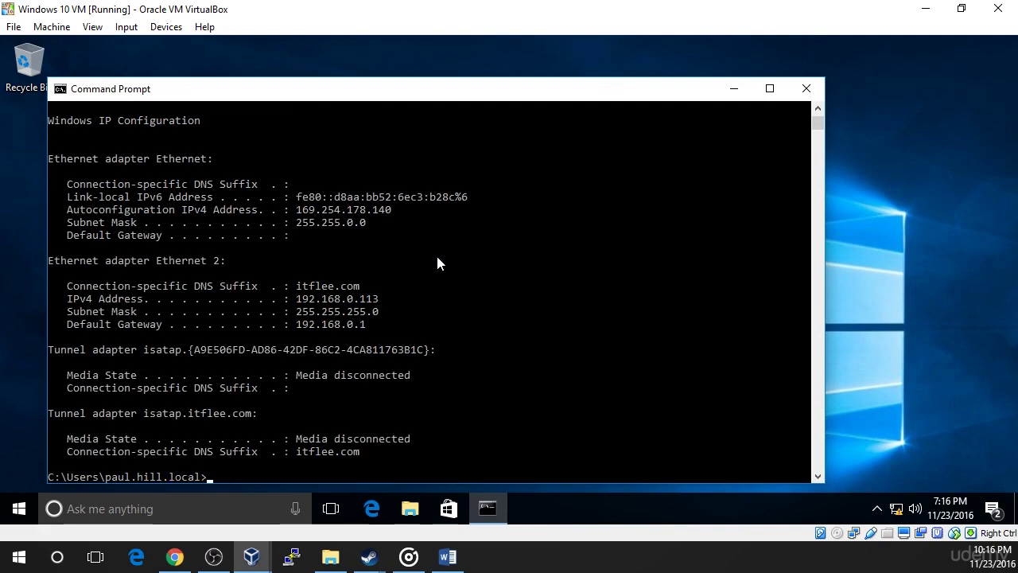
{"action": "left_click_drag", "start_coordinate": [380, 298], "coordinate": [68, 300]}
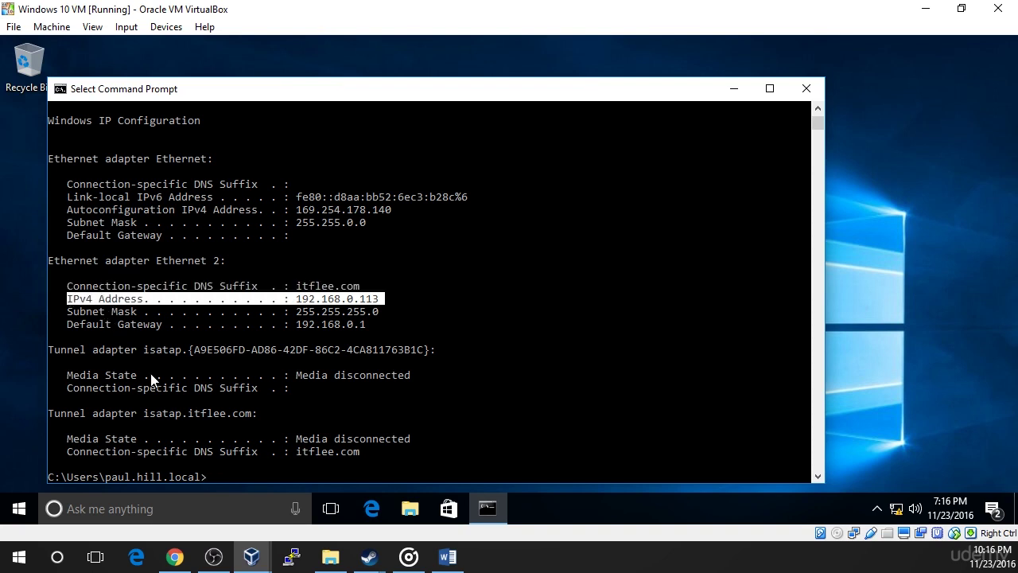
{"action": "left_click", "coordinate": [251, 556]}
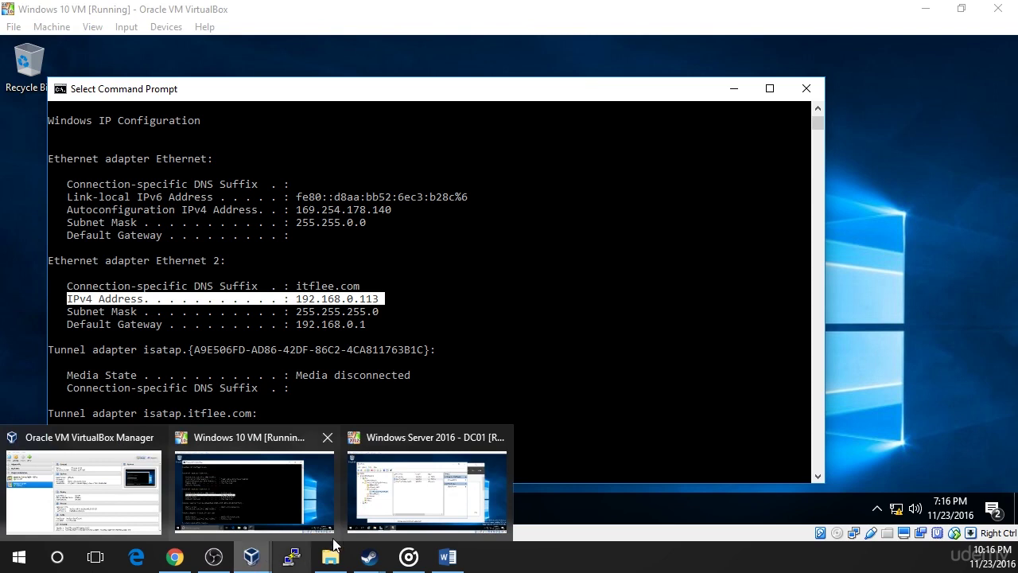
- On DC01, open the scope's Address Leases and select the 192.168.0.113 ITFWS001 lease
{"action": "left_click", "coordinate": [404, 519]}
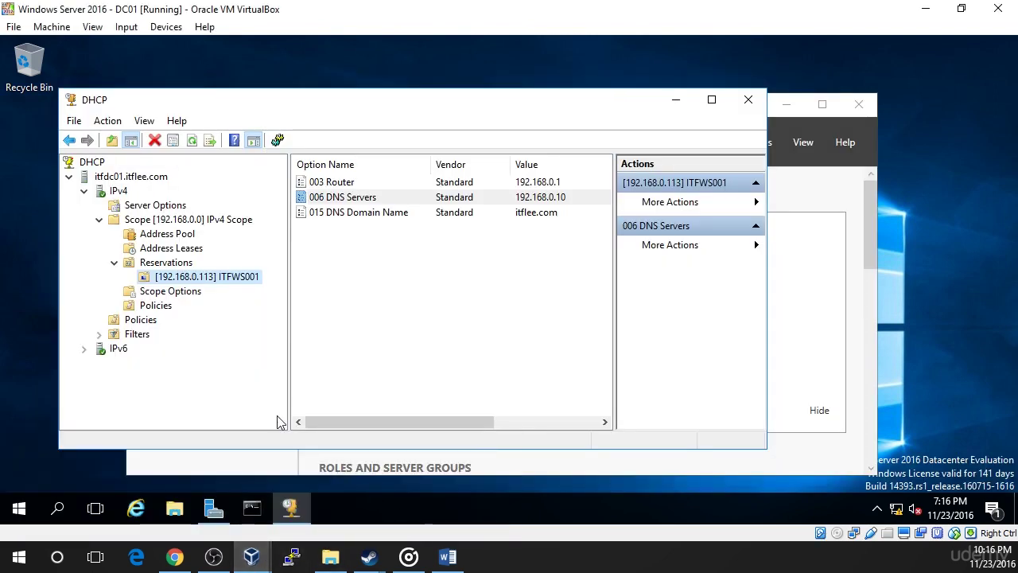
{"action": "left_click", "coordinate": [115, 263]}
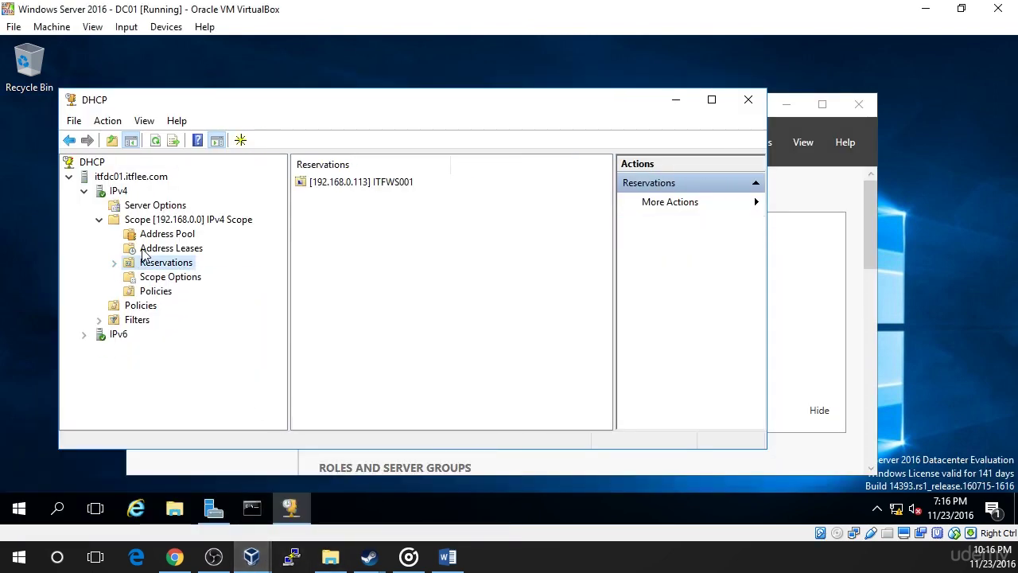
{"action": "left_click", "coordinate": [145, 252]}
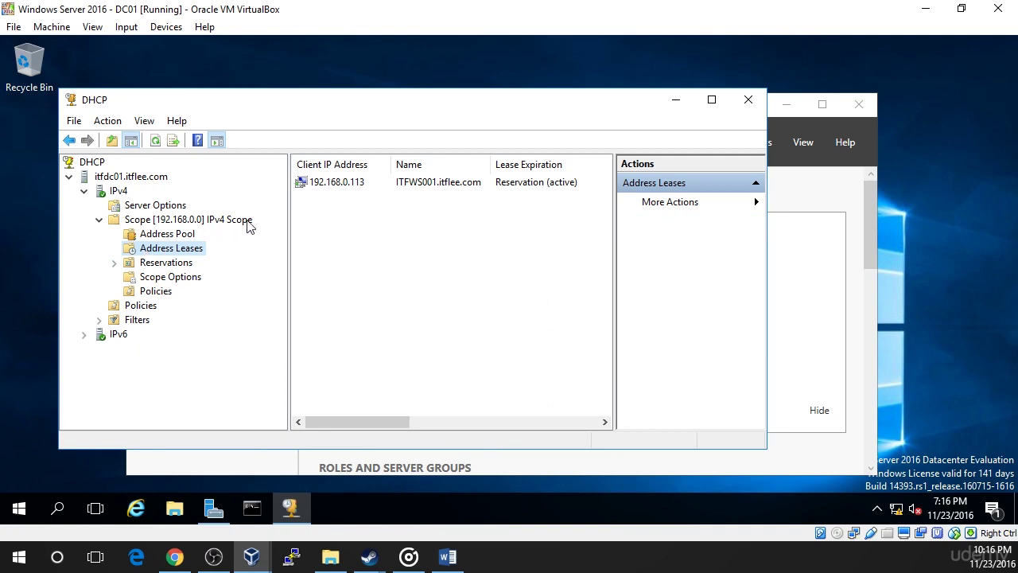
{"action": "left_click", "coordinate": [354, 190]}
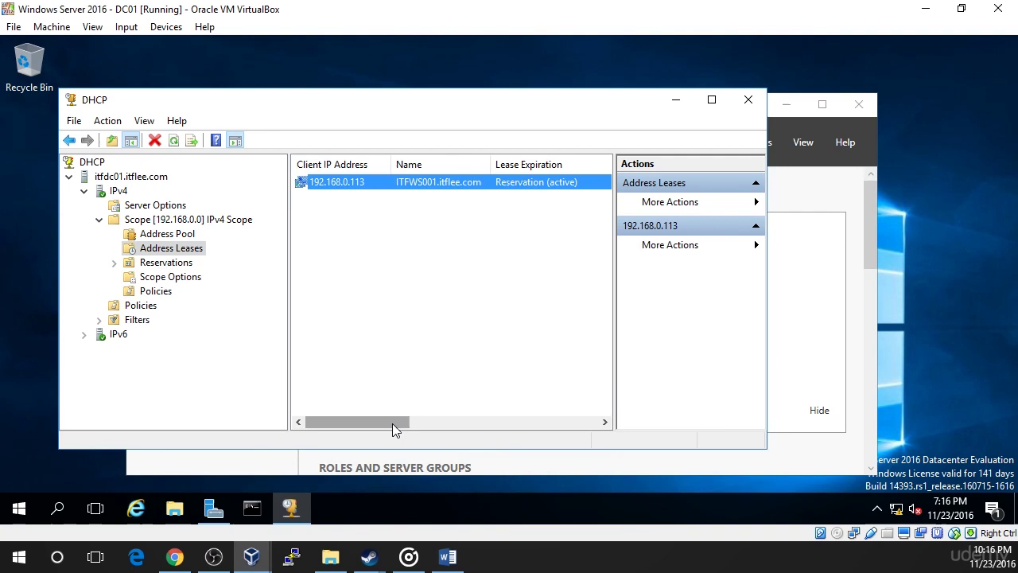
{"action": "mouse_move", "coordinate": [392, 423]}
{"action": "left_mouse_down"}
{"action": "mouse_move", "coordinate": [599, 408]}
{"action": "mouse_move", "coordinate": [382, 411]}
{"action": "left_mouse_up"}
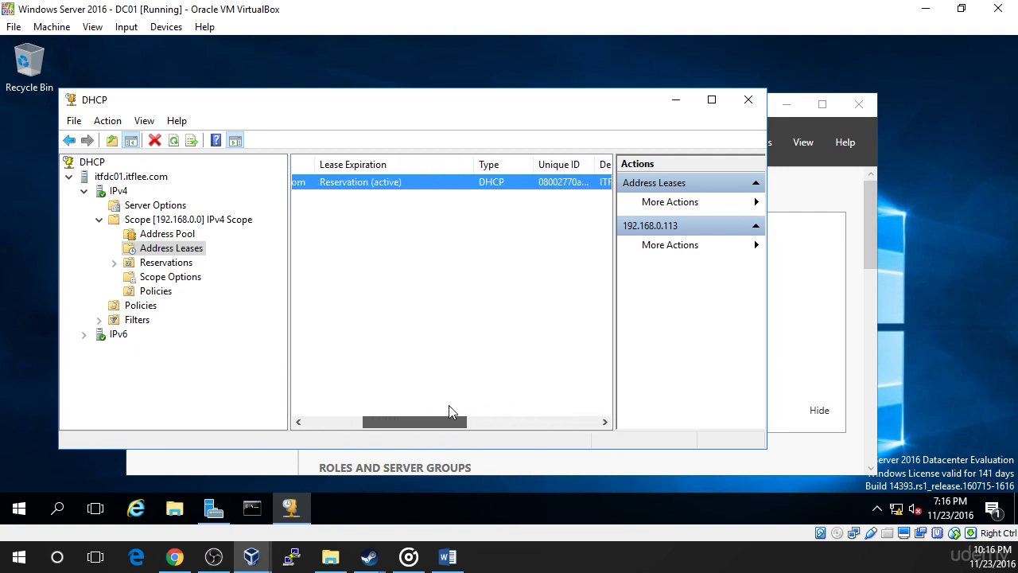